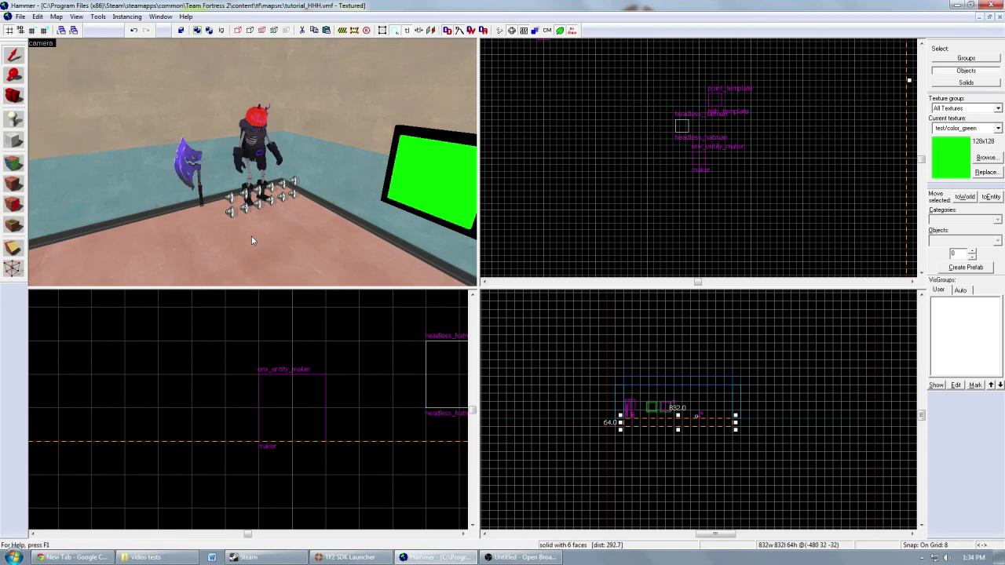
Step: Inspect the World Model property of the pumpkin-headed horseman prop, and close its properties
key("w")
key("w")
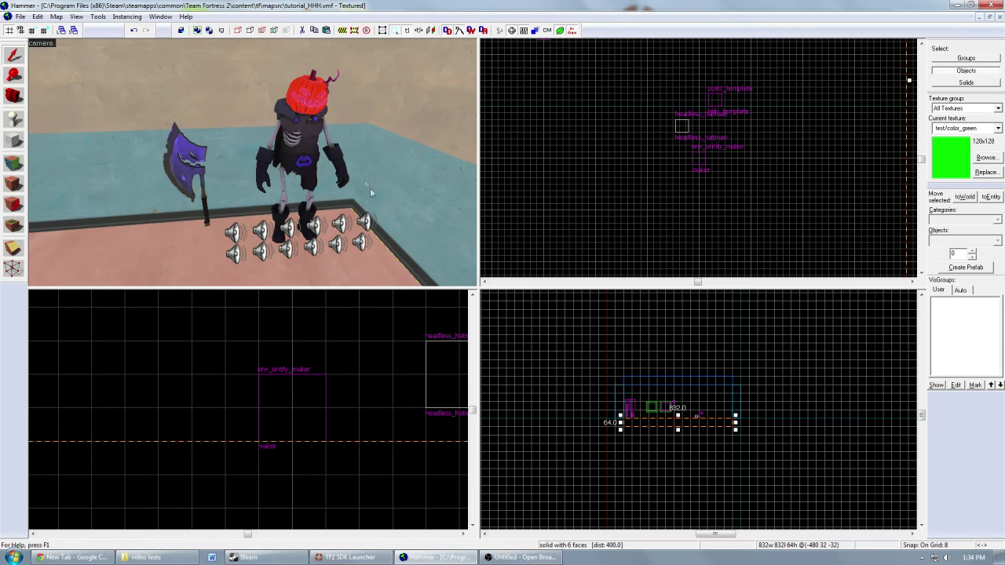
left_click(295, 131)
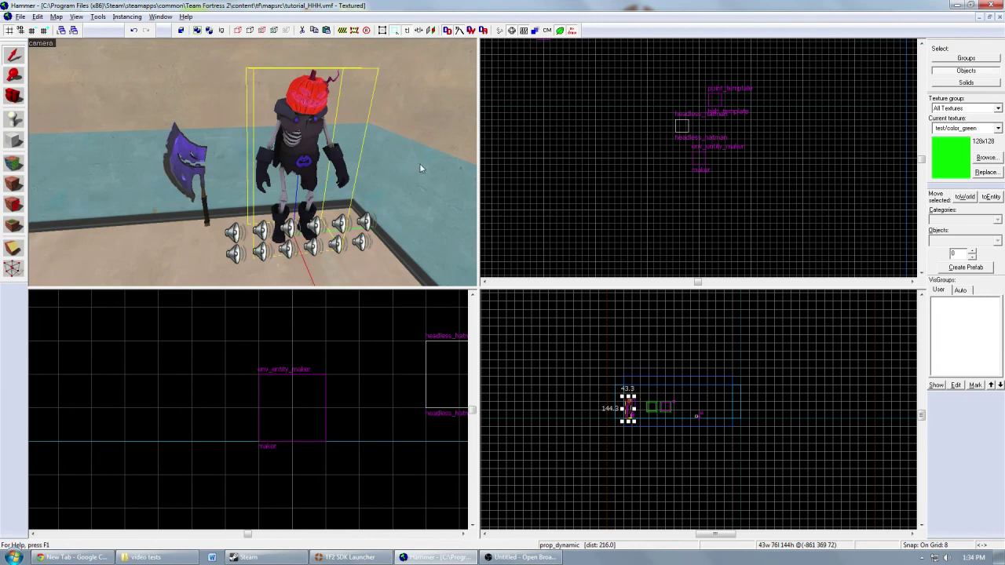
key("alt+Return")
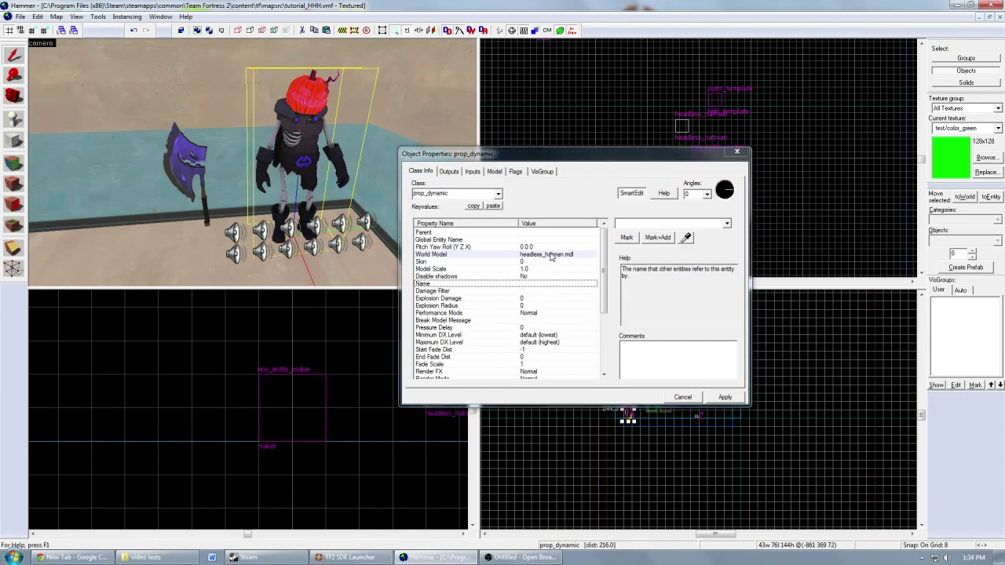
left_click(552, 255)
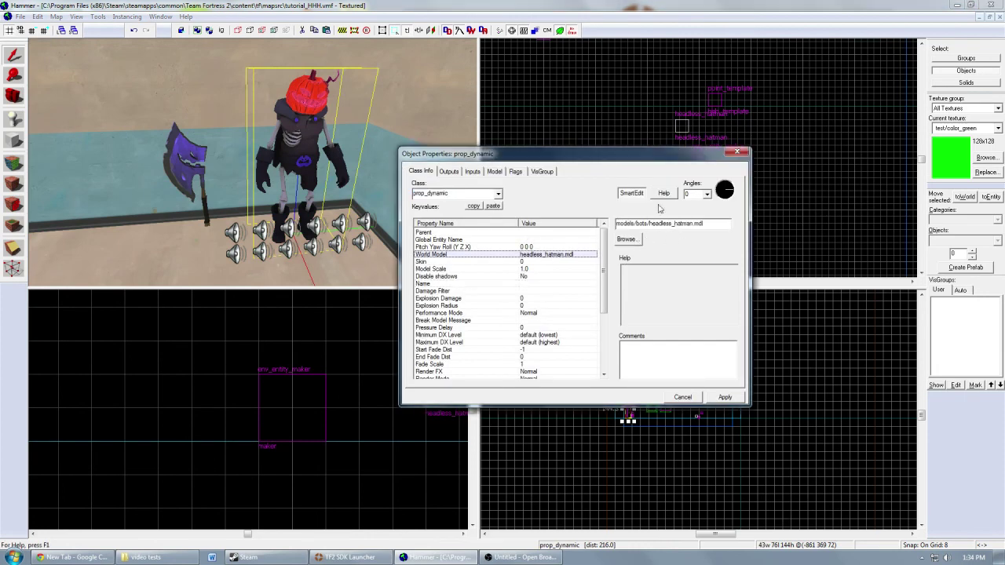
left_click(736, 151)
Step: Inspect the World Model property of the axe prop beside the horseman, and close its properties
left_click(182, 169)
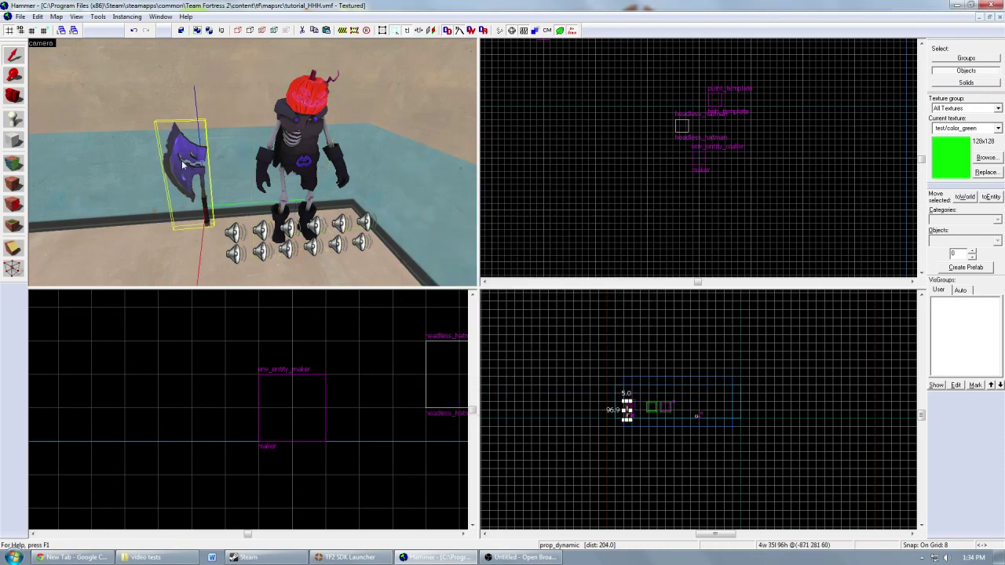
key("alt+Return")
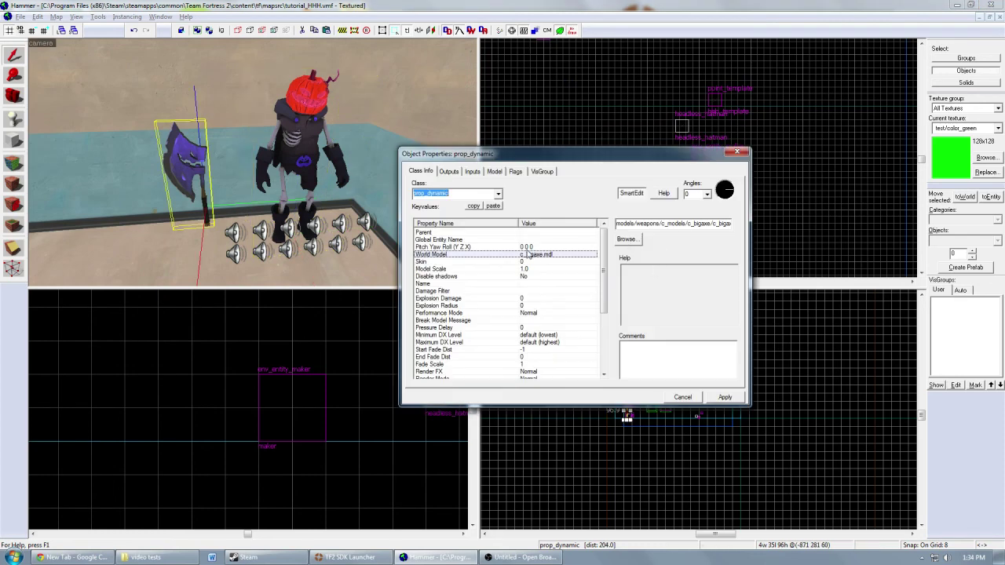
left_click(182, 151)
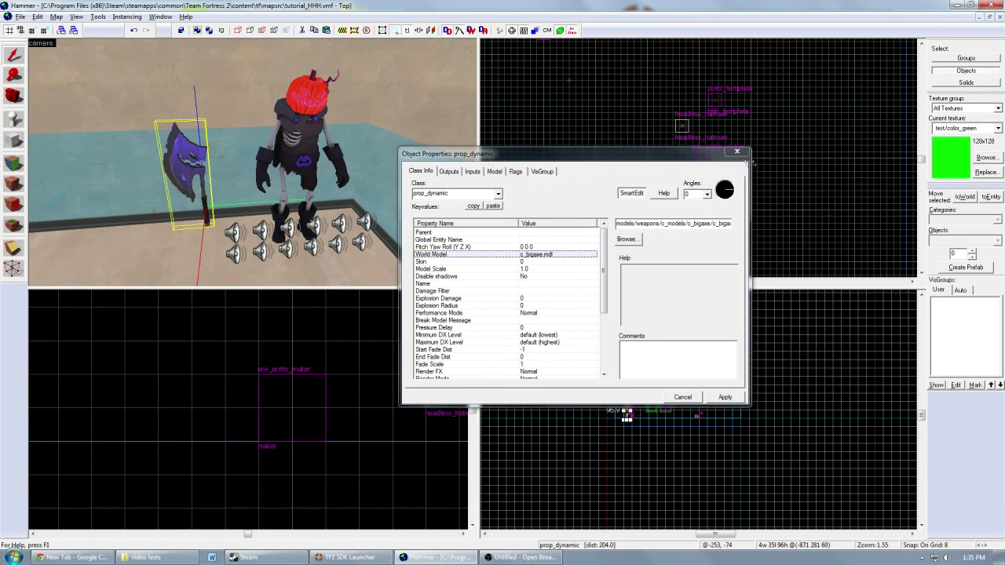
left_click(736, 151)
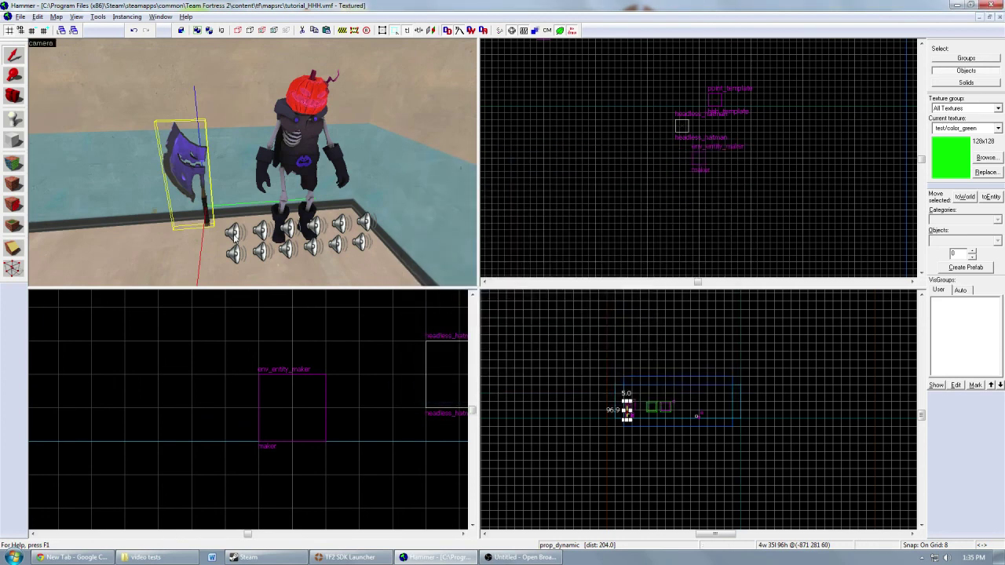
Step: Check the Sound Name property of several ambient_generic entities in front of the horseman
left_click(234, 233)
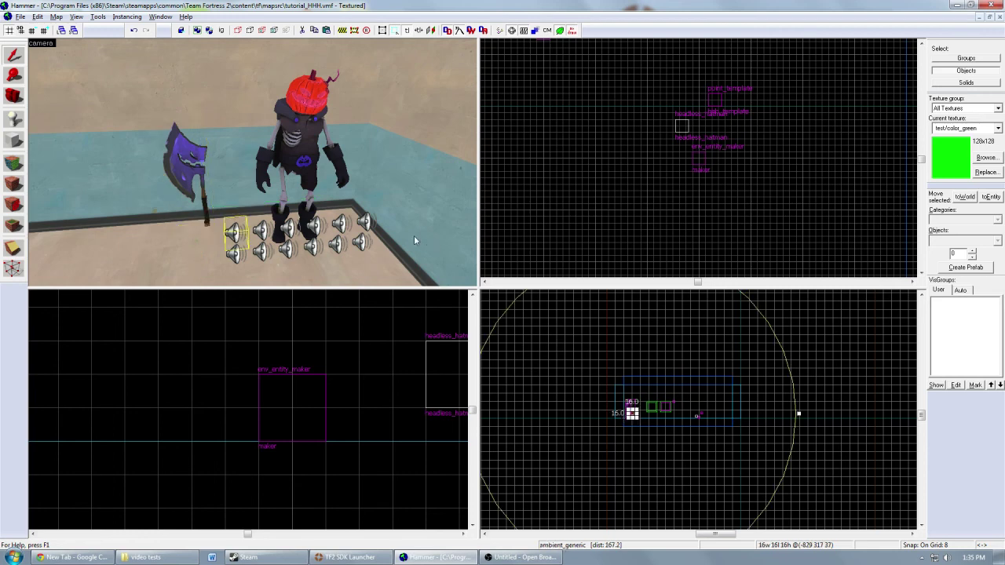
key("alt+Return")
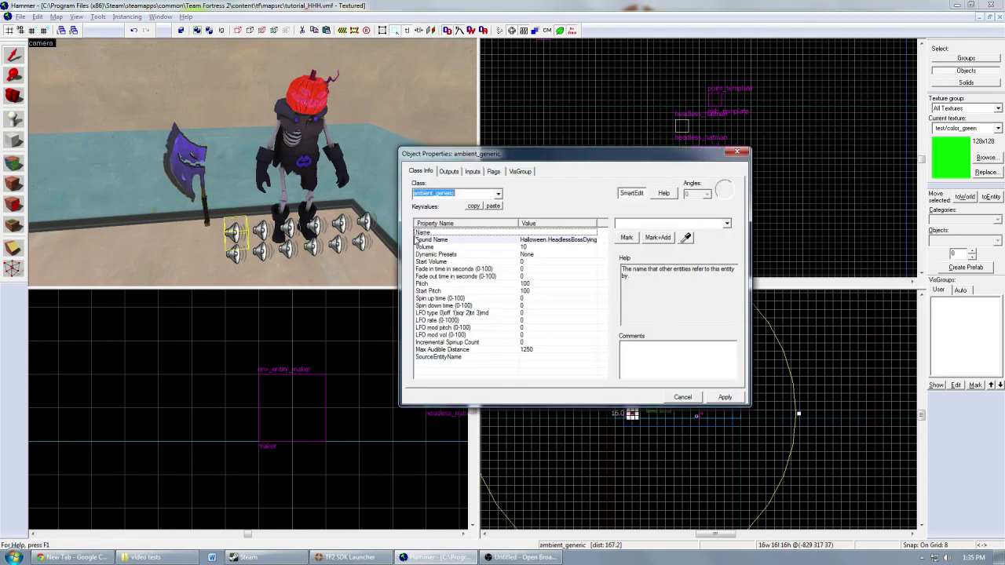
left_click(534, 240)
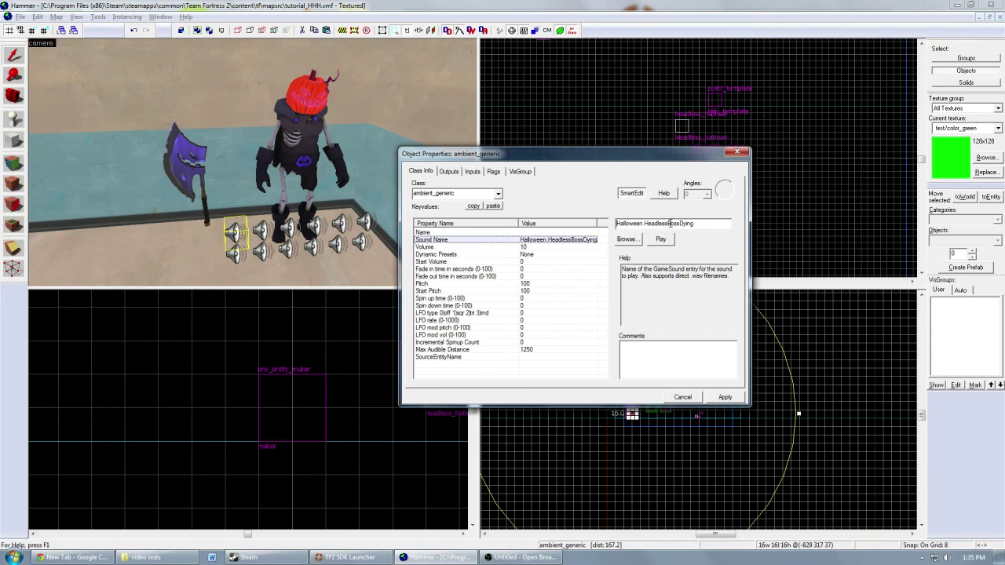
left_click(262, 230)
left_click(262, 252)
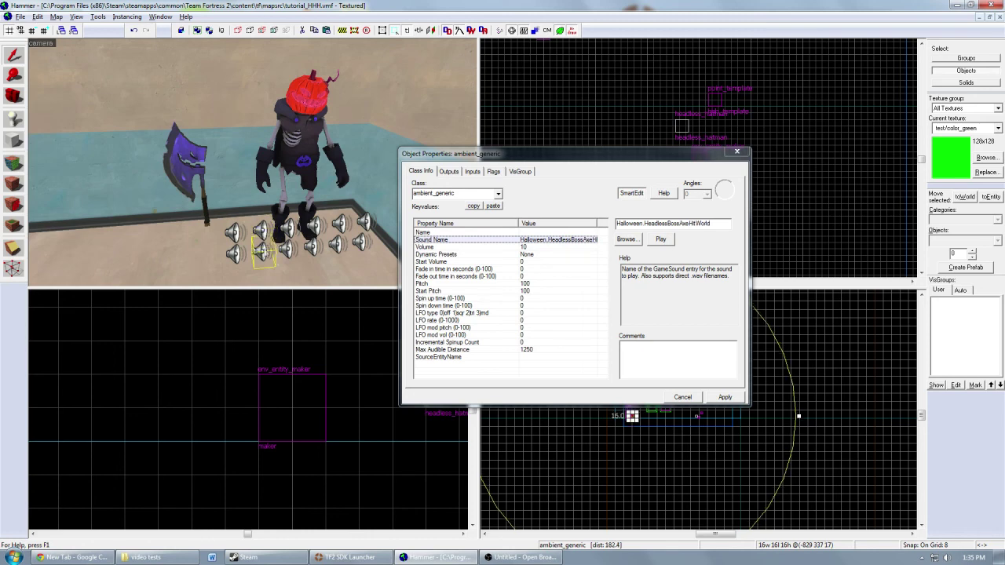
left_click(237, 252)
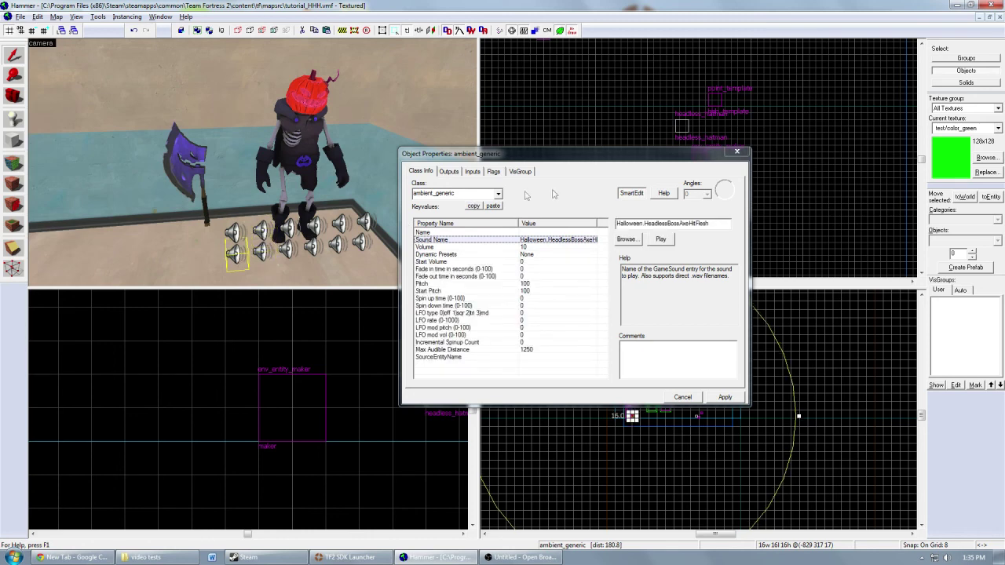
left_click(736, 151)
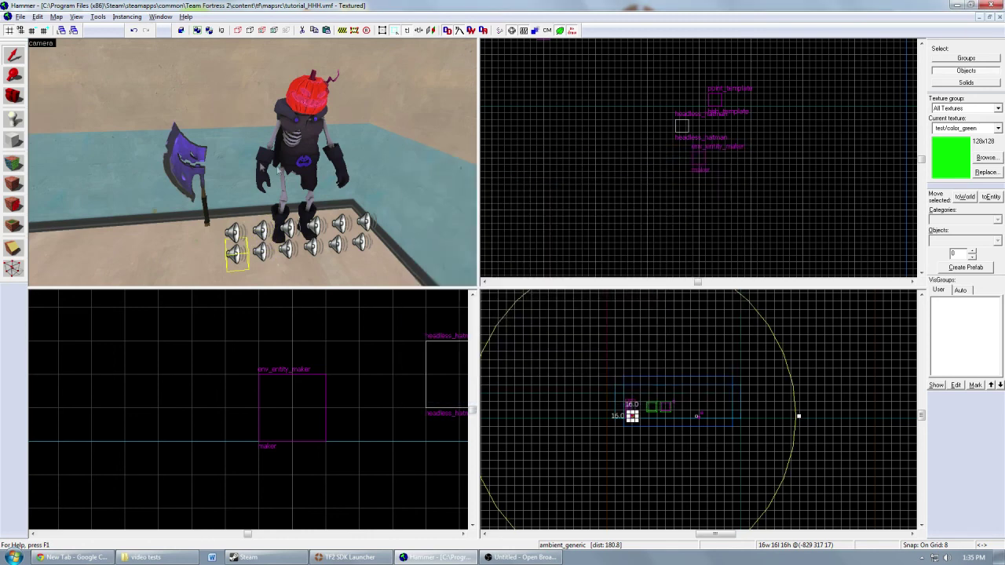
Step: Select the horseman and axe props together to point them out, and drop that selection
left_click(306, 140)
left_click(179, 165, "ctrl")
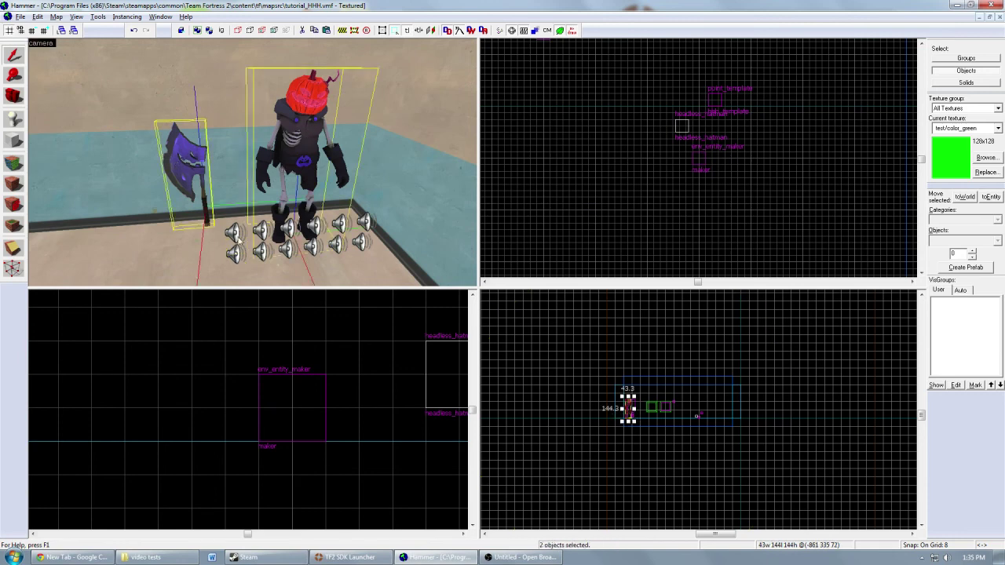
left_click(368, 183)
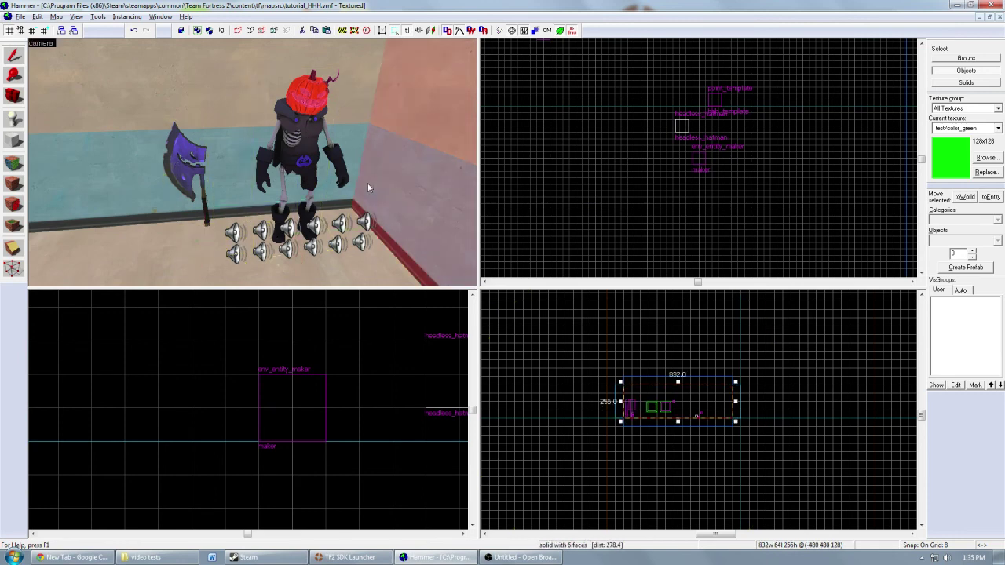
Step: Examine the horseman prop's rendering and default animation properties without changing them
left_click(298, 159)
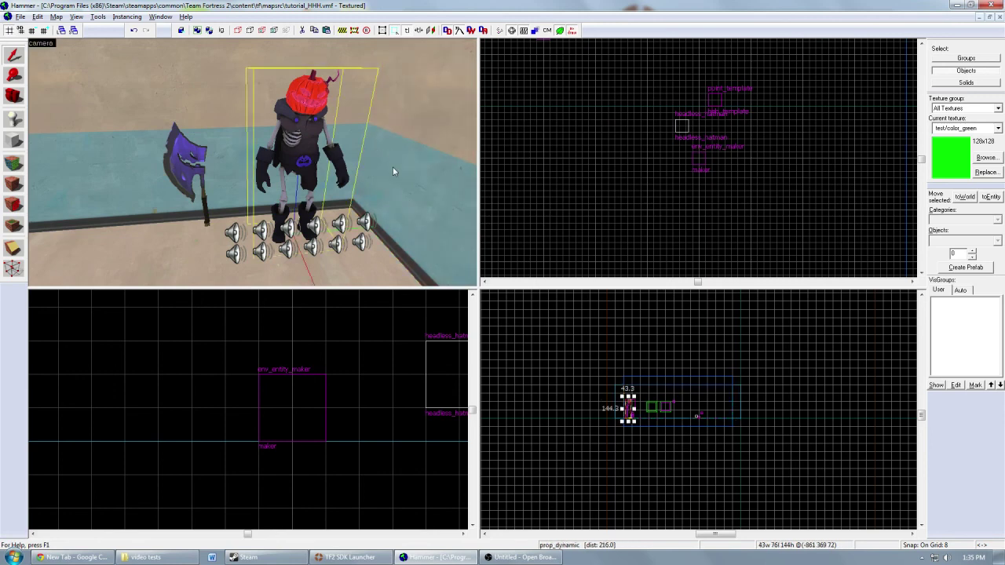
double_click(343, 155)
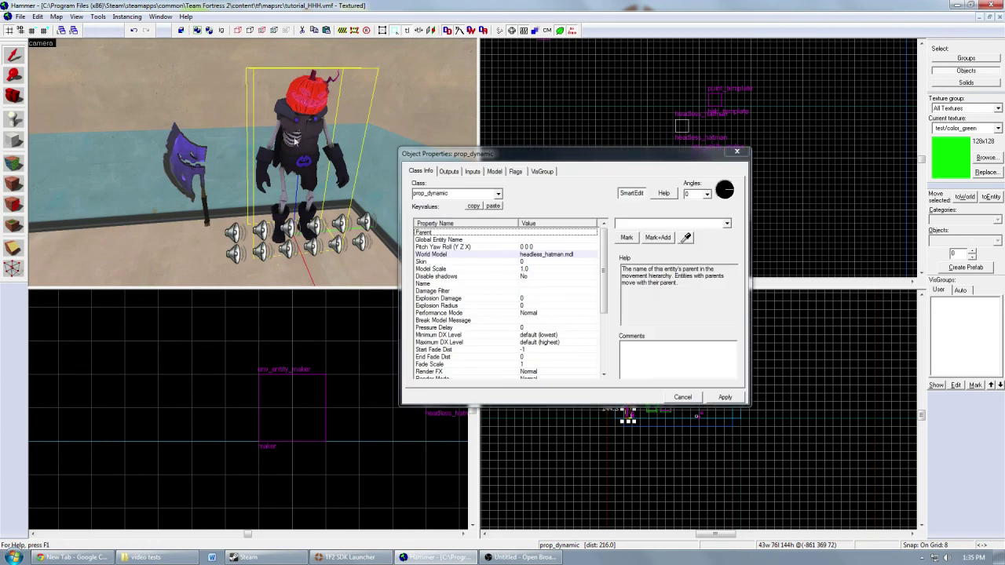
left_click_drag(604, 258, 604, 314)
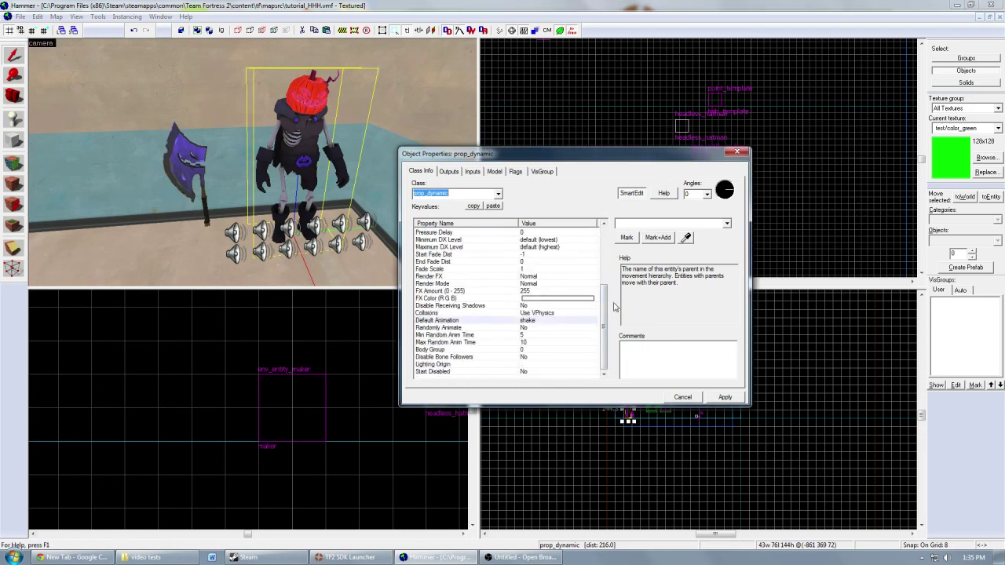
left_click(569, 284)
left_click(727, 223)
left_click(728, 232)
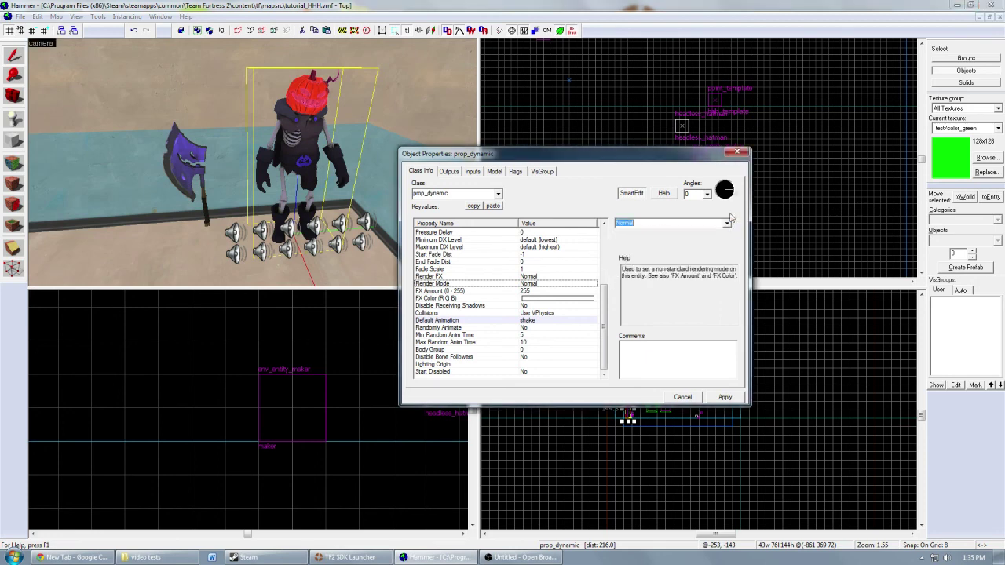
left_click(737, 151)
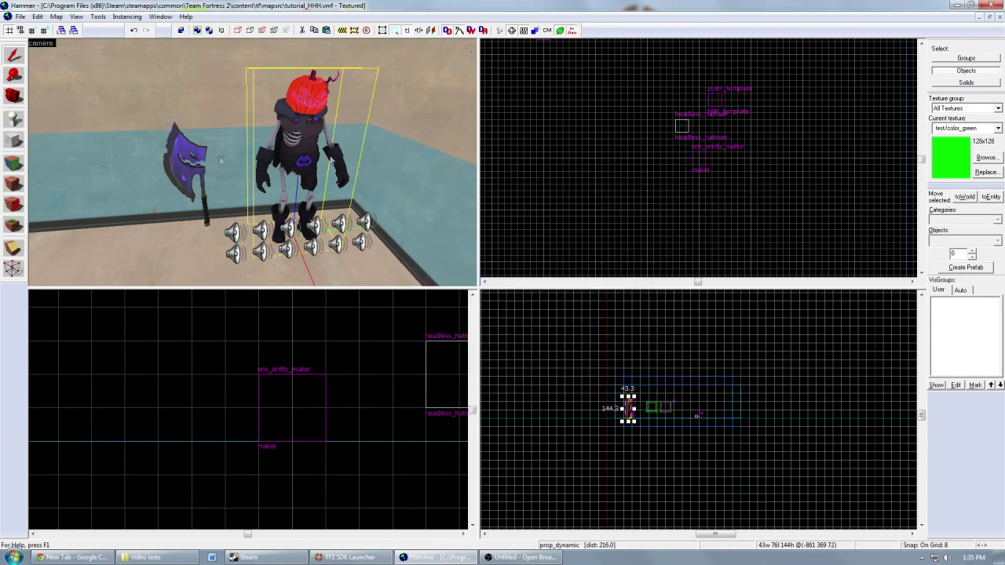
Step: Inspect the Name and Template 1 properties of the point_template entity on the floor across the room
key("z")
key("a")
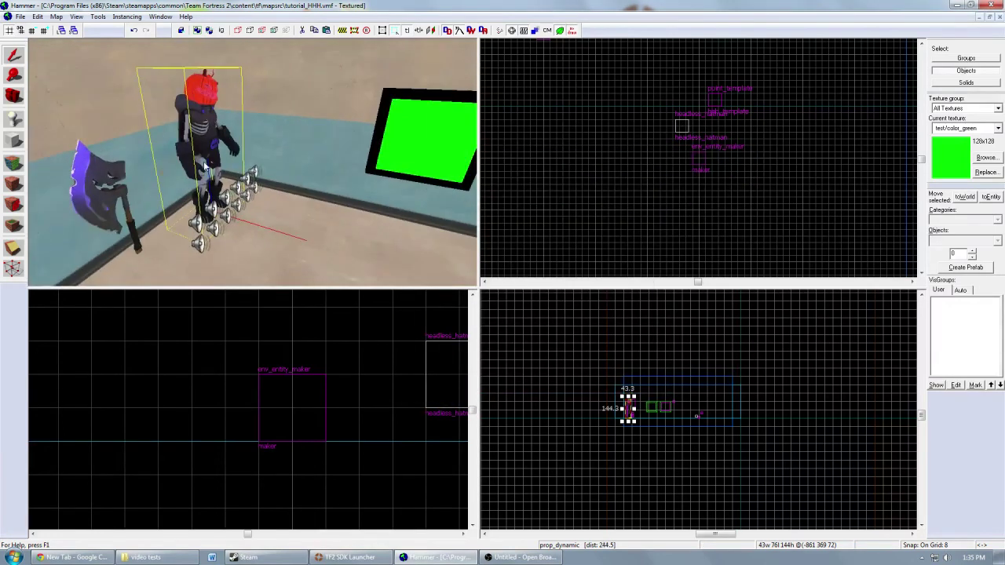
key("Right")
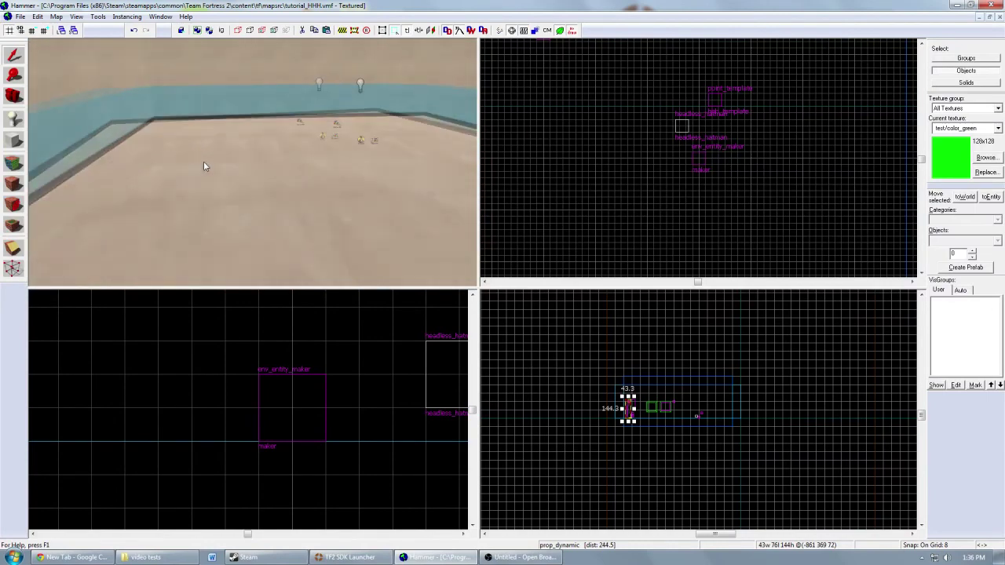
key("Up")
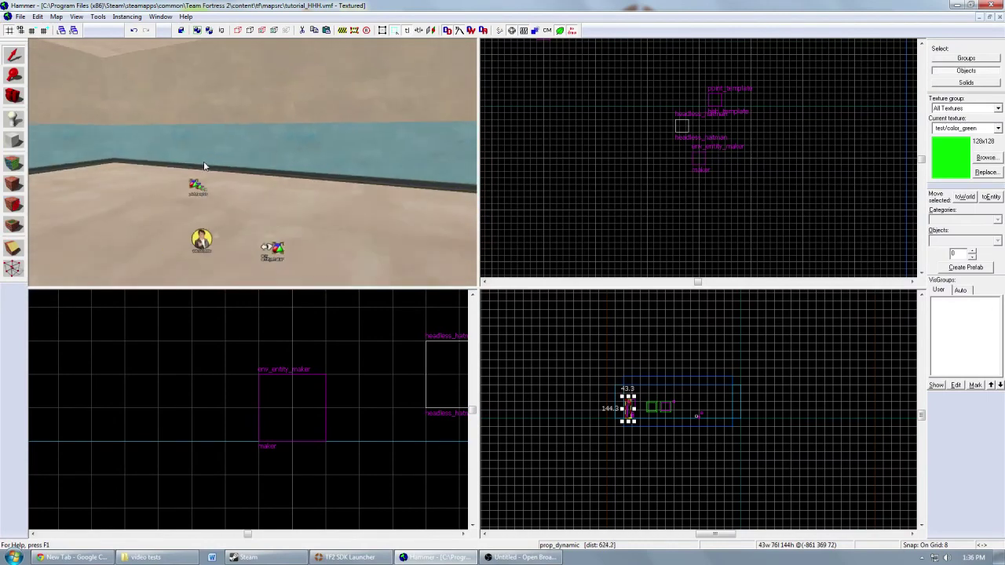
key("Up")
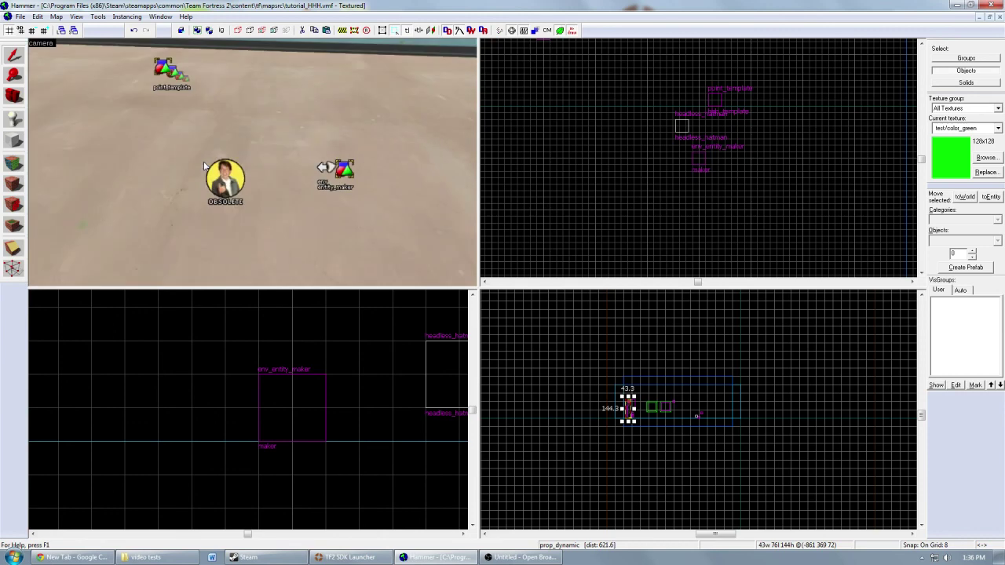
key("Down")
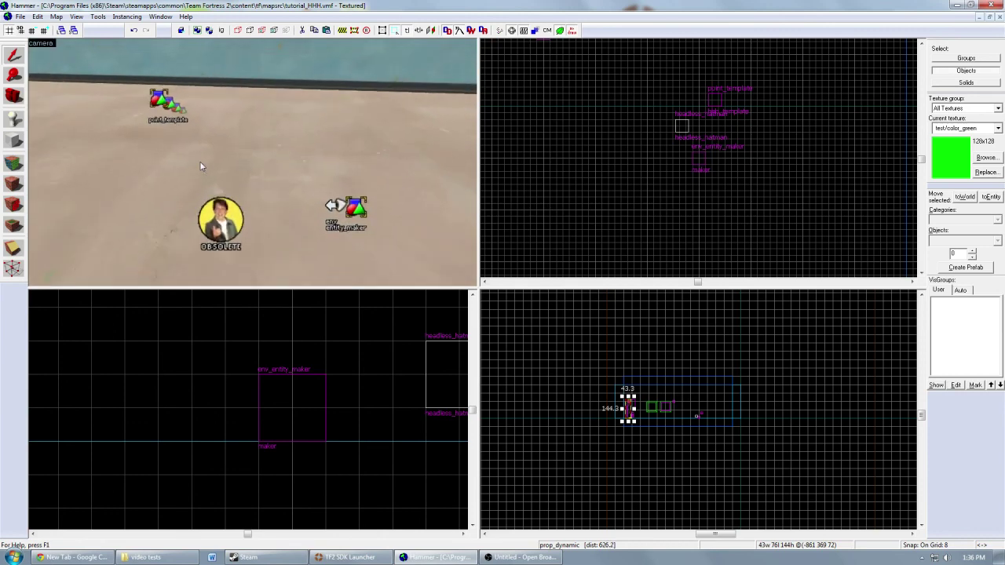
left_click(170, 102)
key("alt+Return")
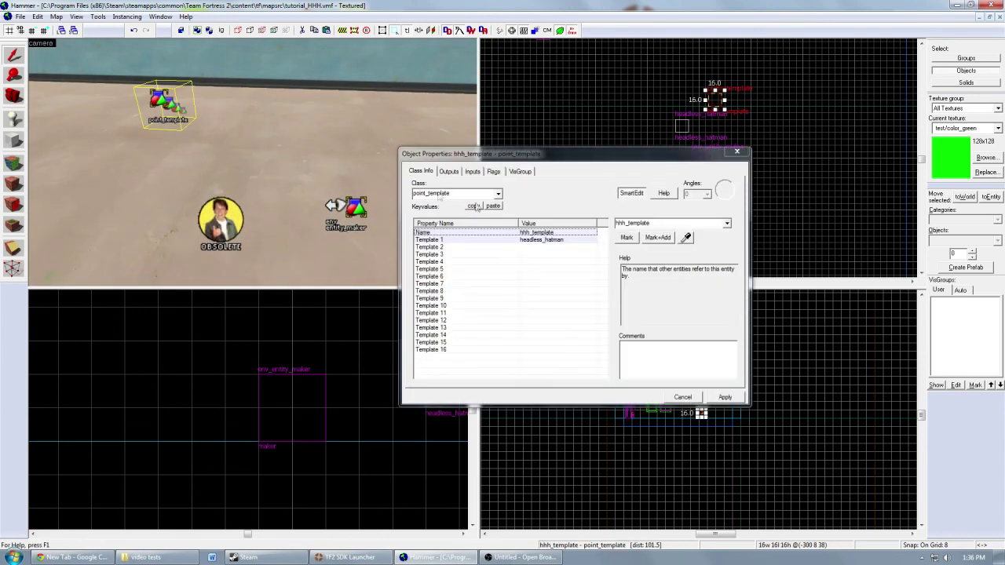
left_click_drag(540, 154, 560, 165)
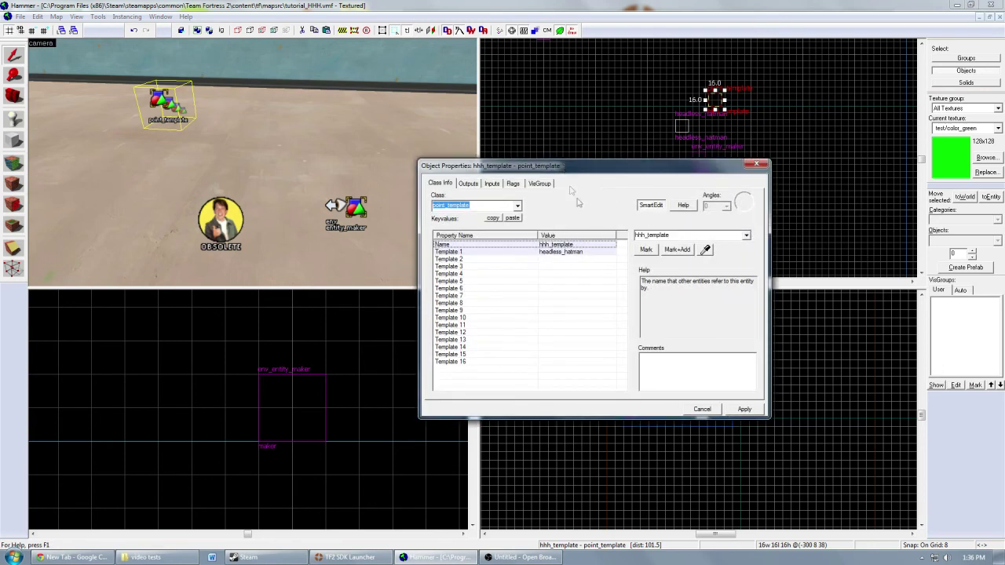
left_click(479, 252)
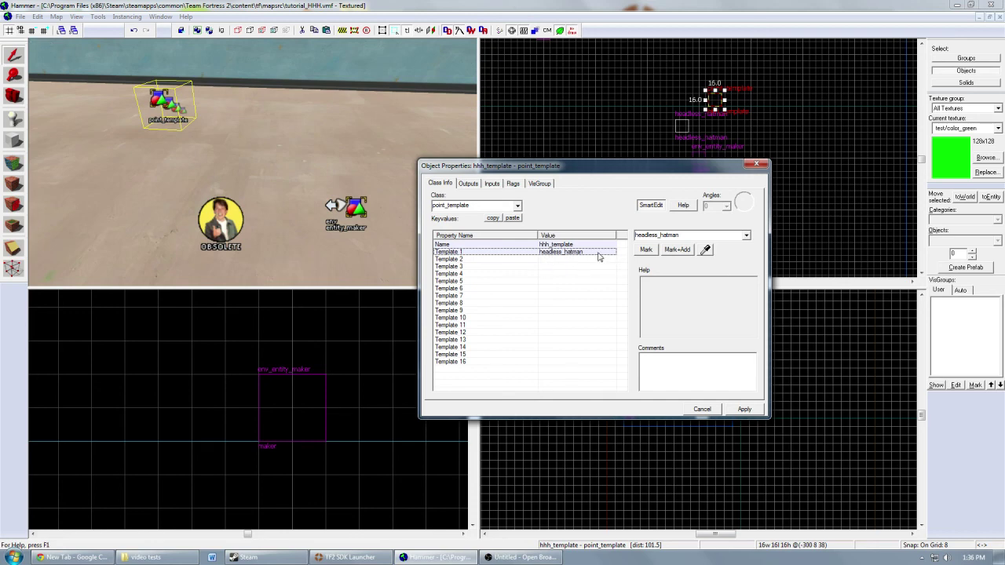
left_click(559, 245)
left_click(569, 252)
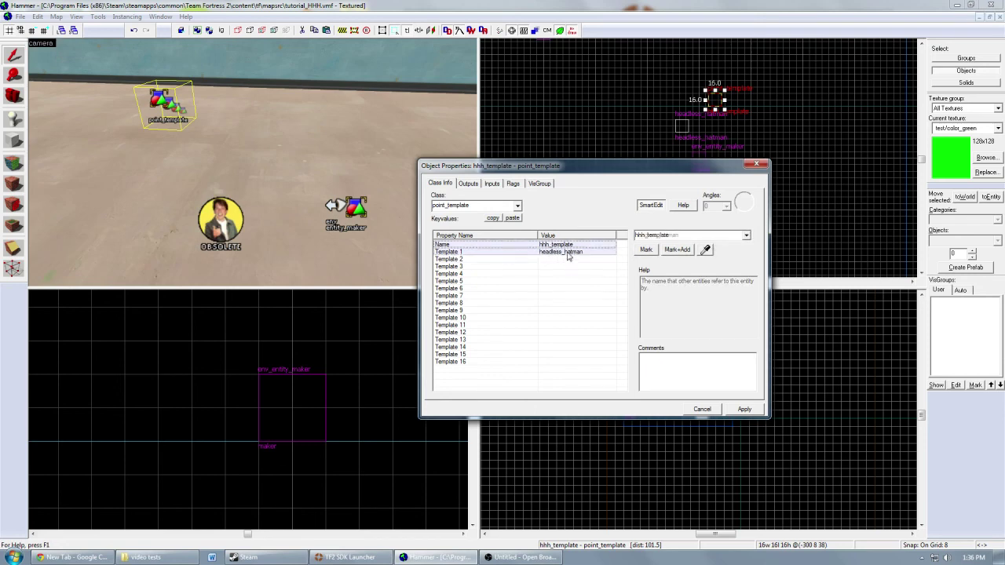
left_click(755, 165)
Step: Inspect the class and targetname of the entity with the OBSOLETE icon, and cancel its properties
left_click(213, 226)
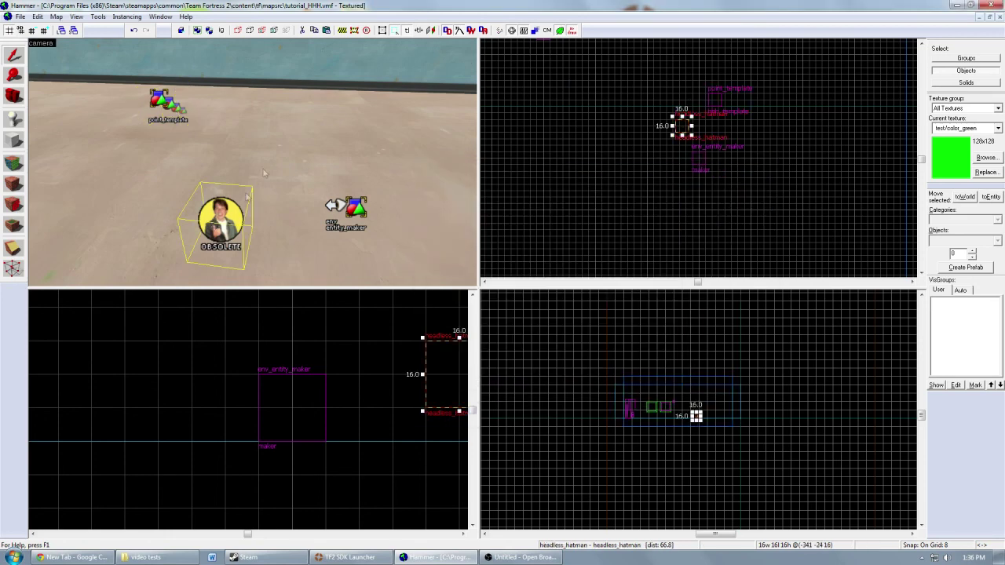
key("alt+Return")
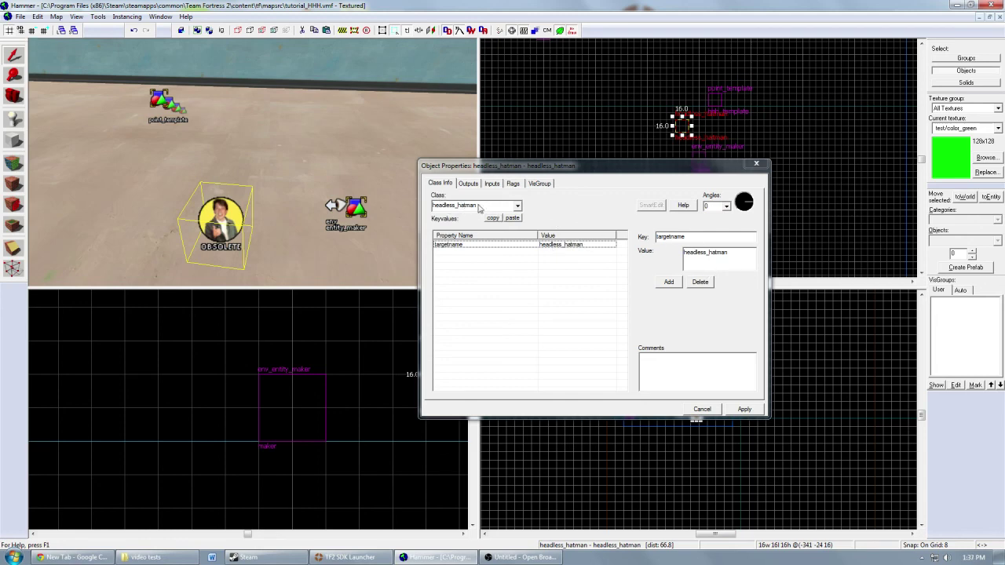
left_click(518, 207)
left_click(573, 208)
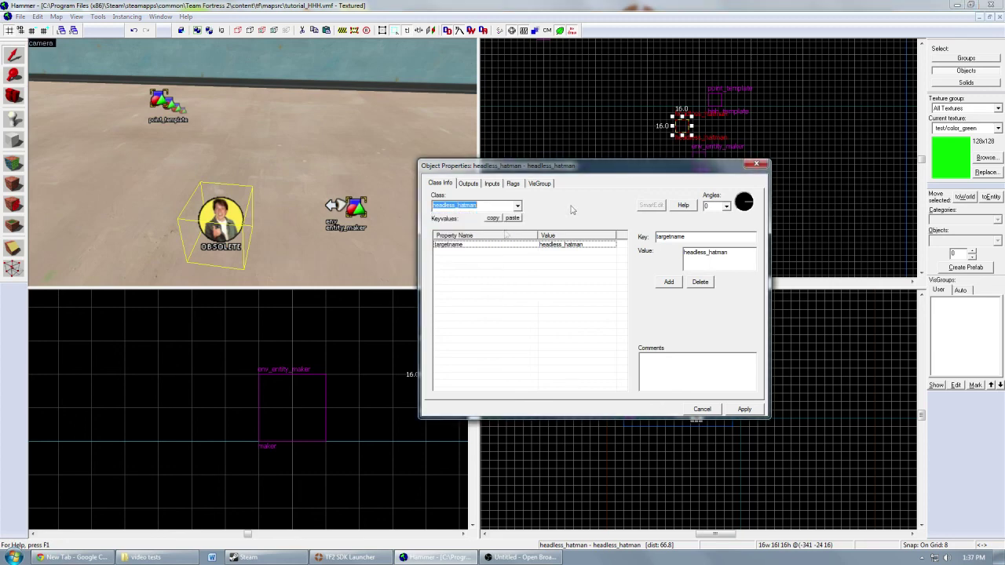
left_click(485, 249)
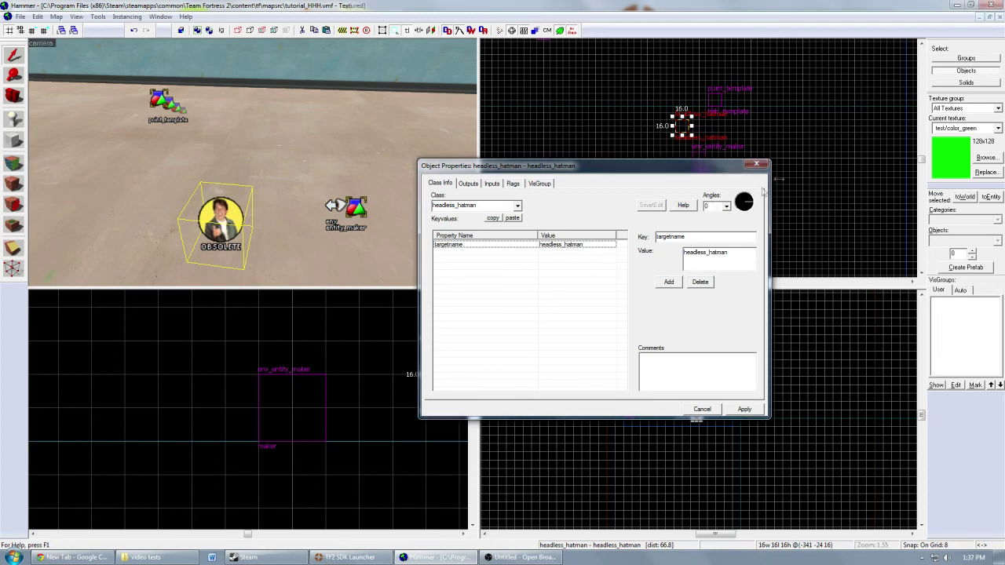
left_click(702, 409)
Step: Inspect the Name and Point_template To Spawn properties of the env_entity_maker, and close its properties
left_click(353, 208)
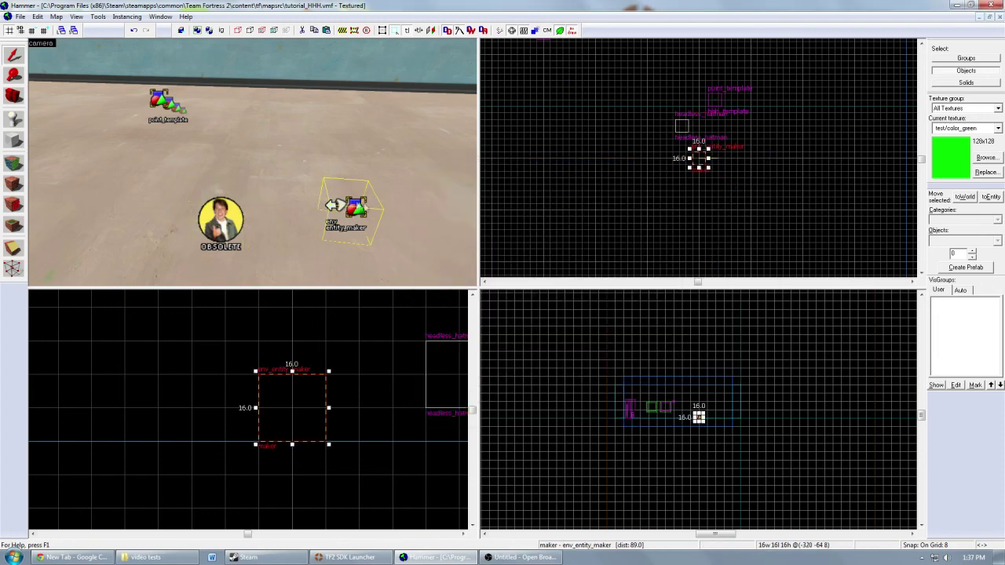
double_click(375, 211)
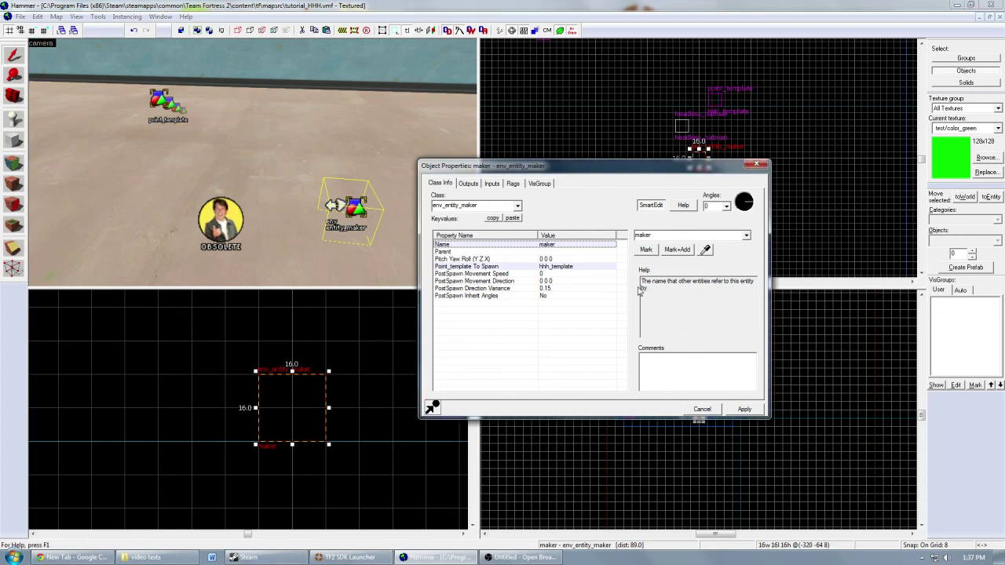
left_click(562, 268)
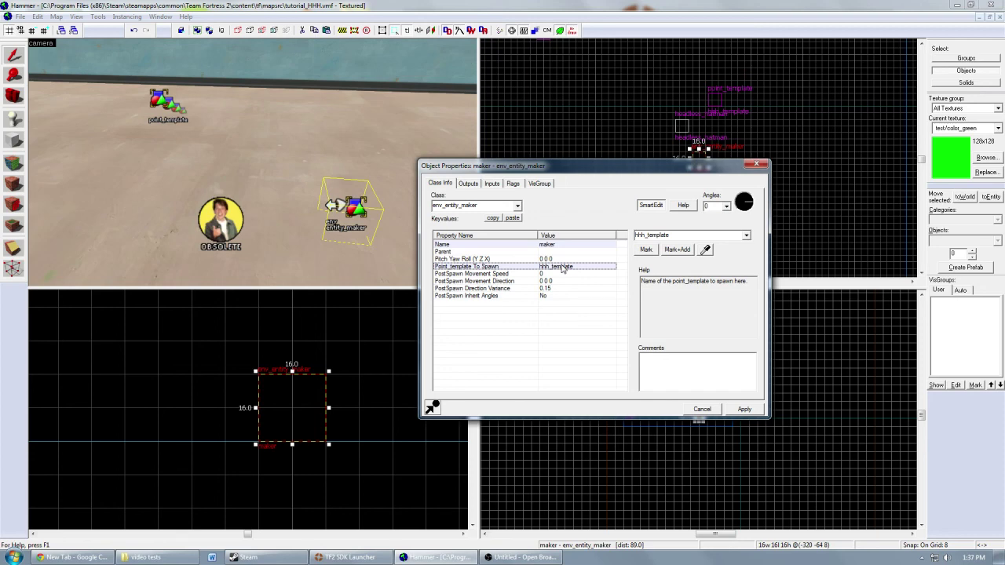
left_click(756, 165)
Step: Look around the room at the horseman props, the wall buttons and the spawn entities on the floor
scroll(285, 120, "down", 2)
key("Left")
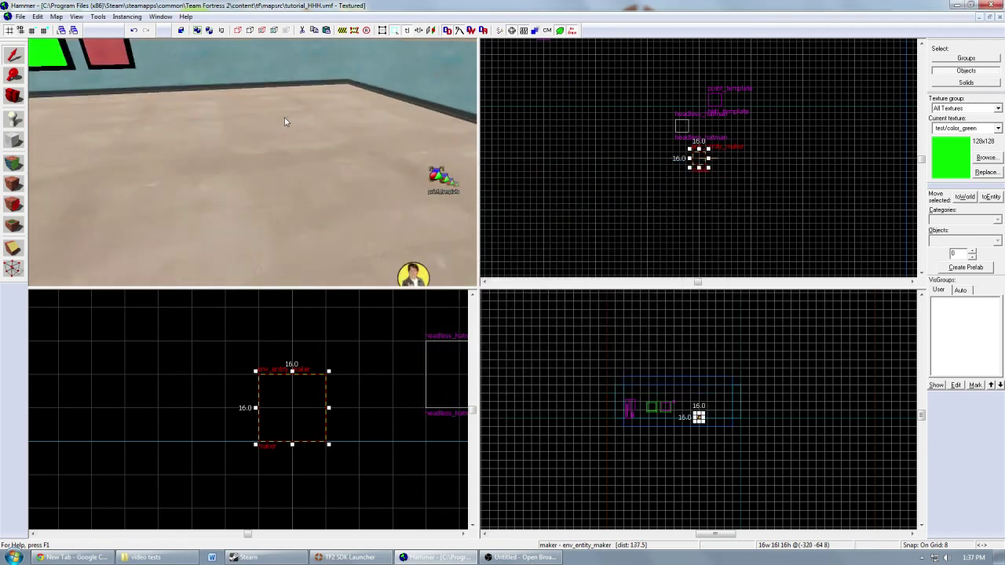
key("w")
key("w")
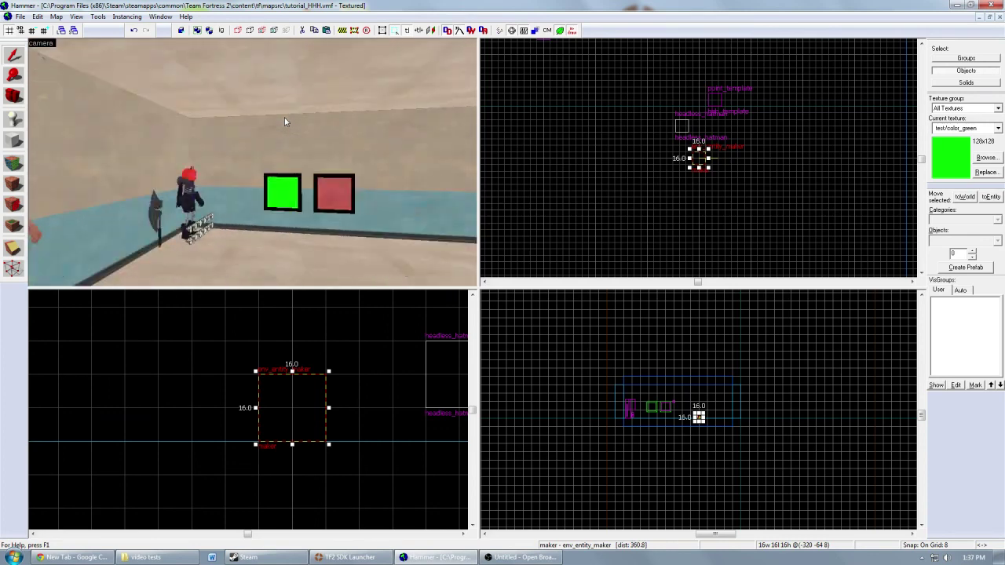
key("z")
key("w")
key("w")
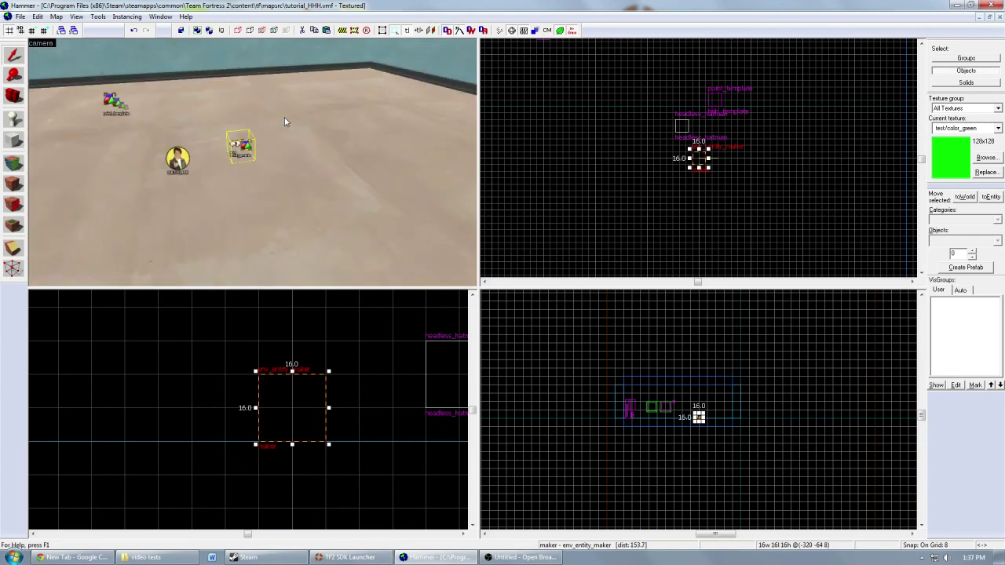
key("w")
key("s")
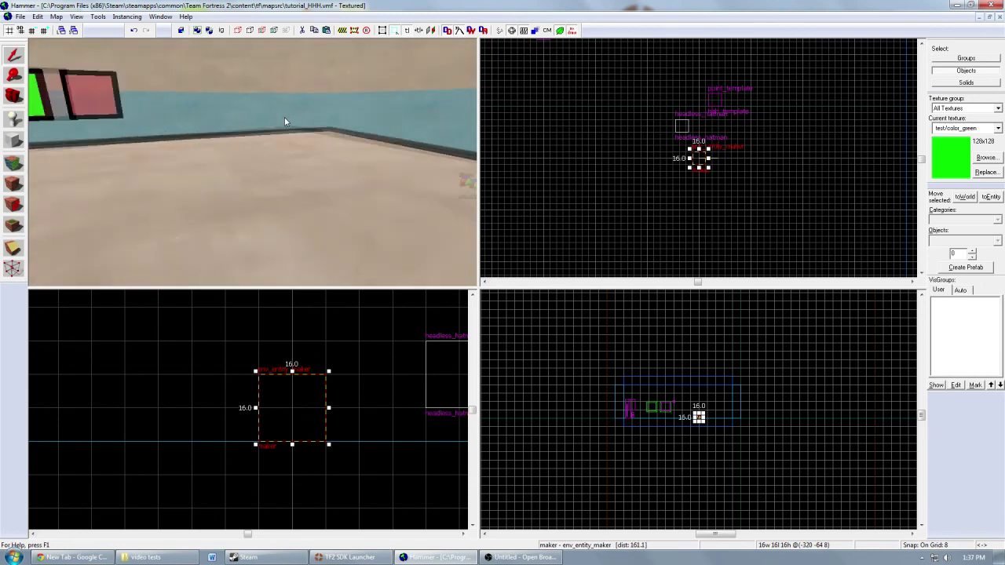
Step: Inspect the green func_button's properties and its OnDamaged outputs targeting maker and headless_hatman
key("w")
key("a")
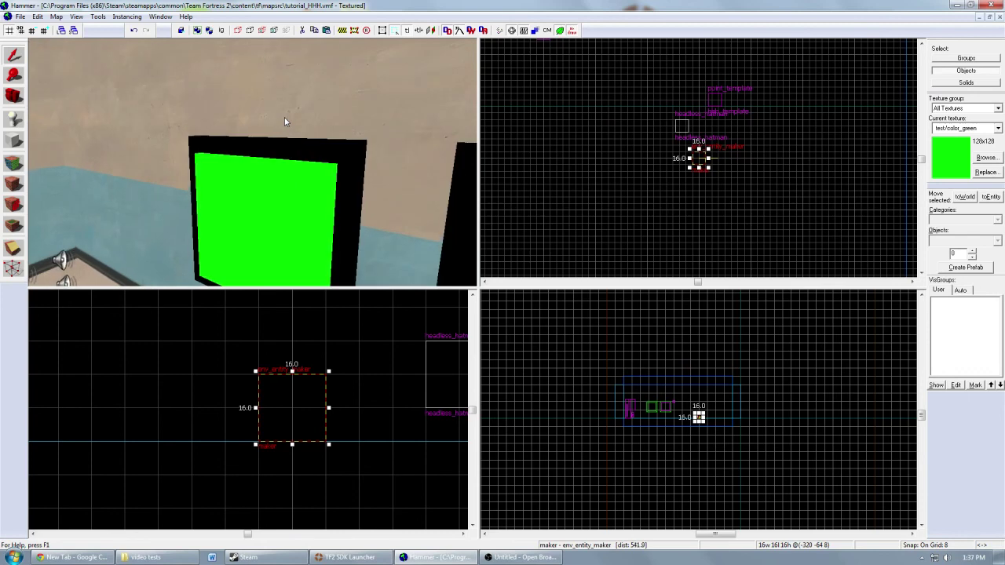
left_click(295, 173)
key("alt+Return")
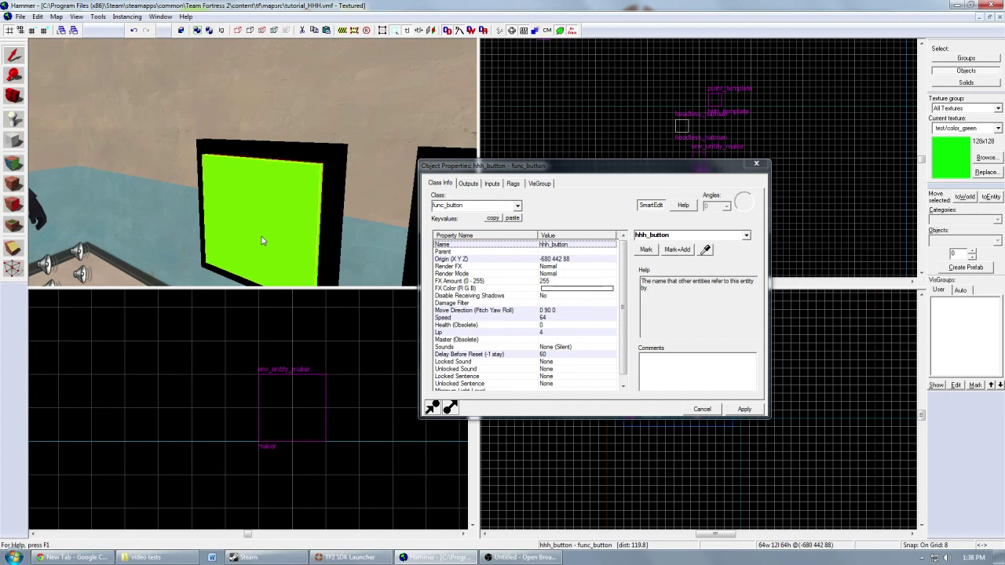
left_click(469, 182)
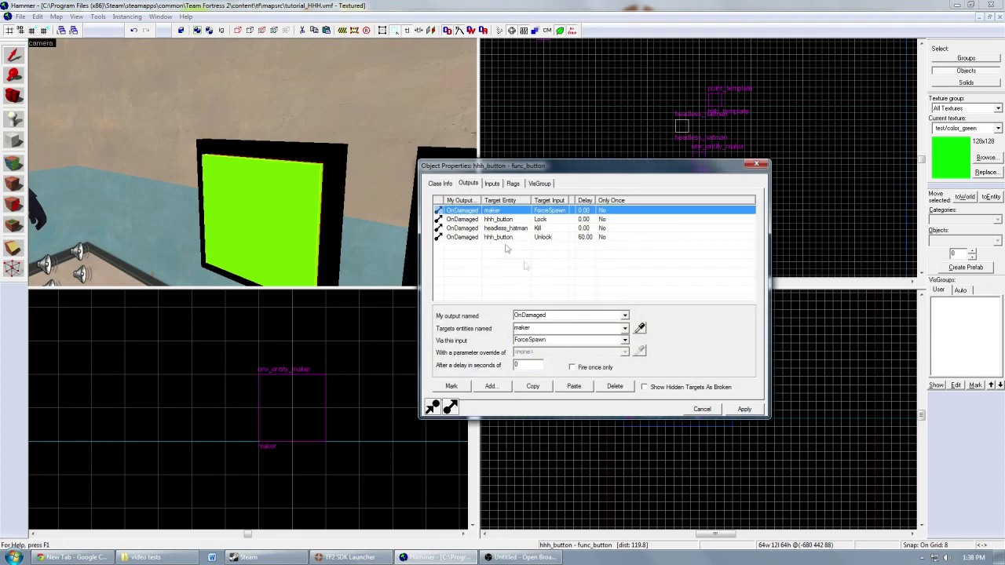
left_click(469, 212)
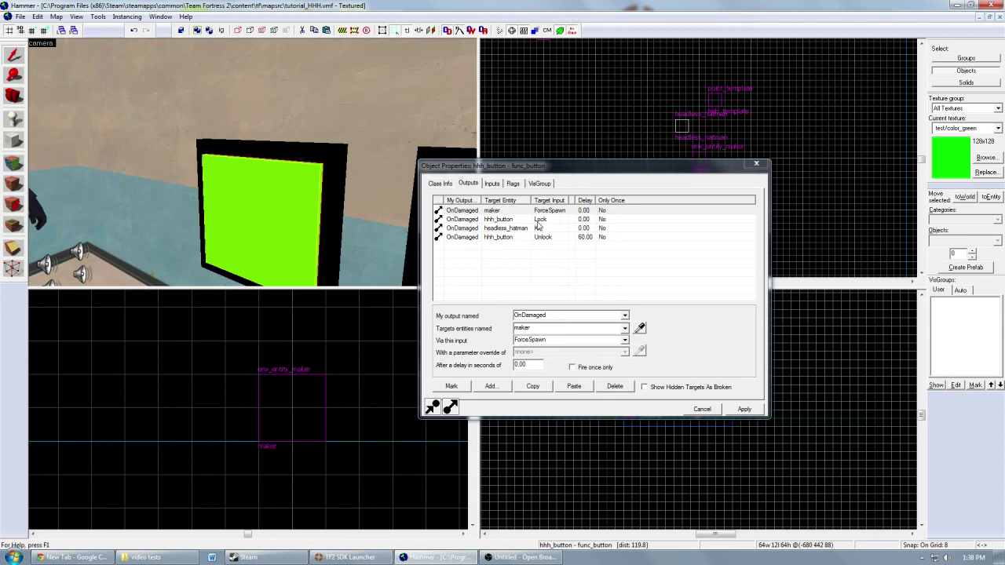
left_click(468, 229)
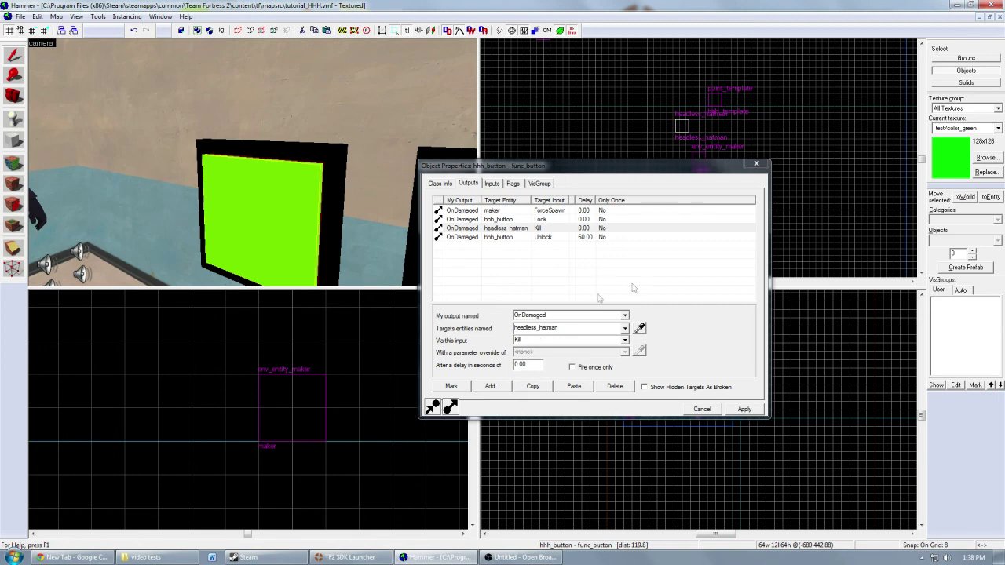
Step: Examine the point_template, headless_hatman and env_entity_maker on the floor, and return the view to the wall buttons
key("z")
key("z")
key("w")
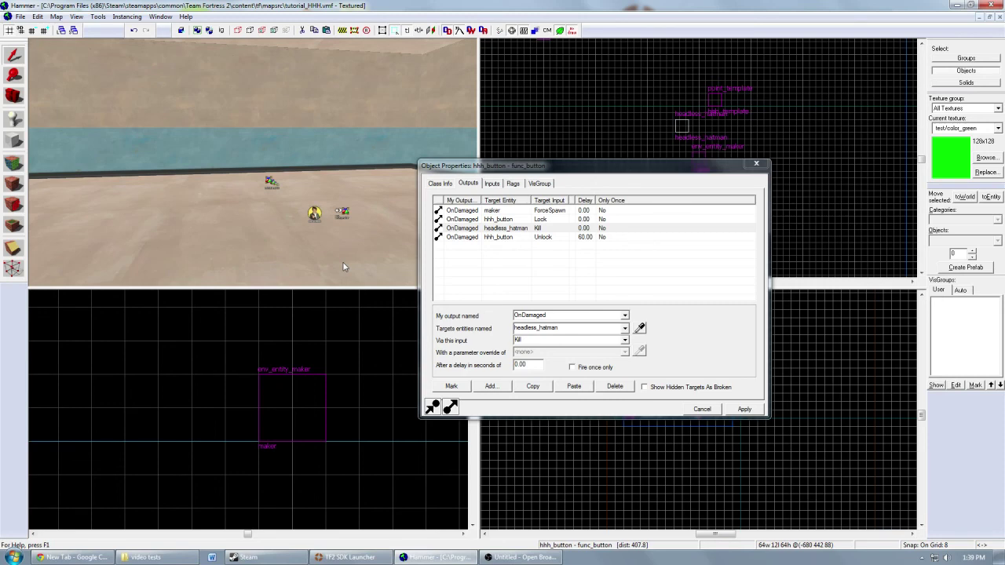
key("w")
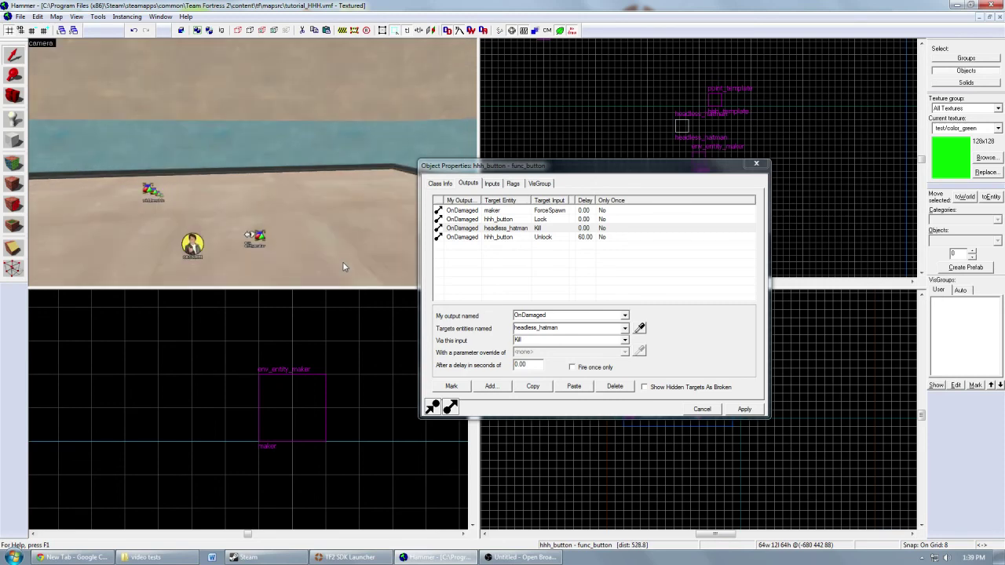
key("s")
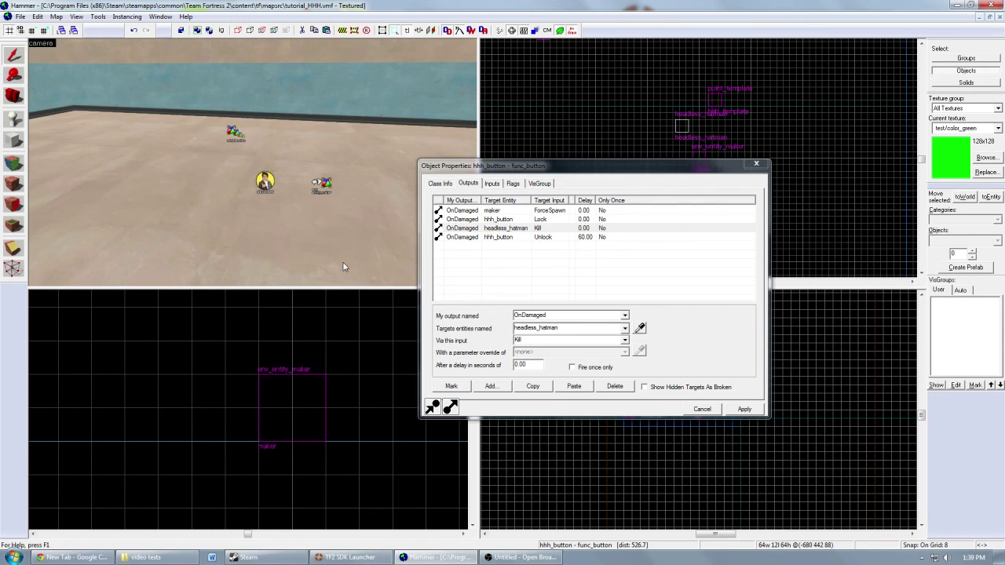
key("w")
key("Down")
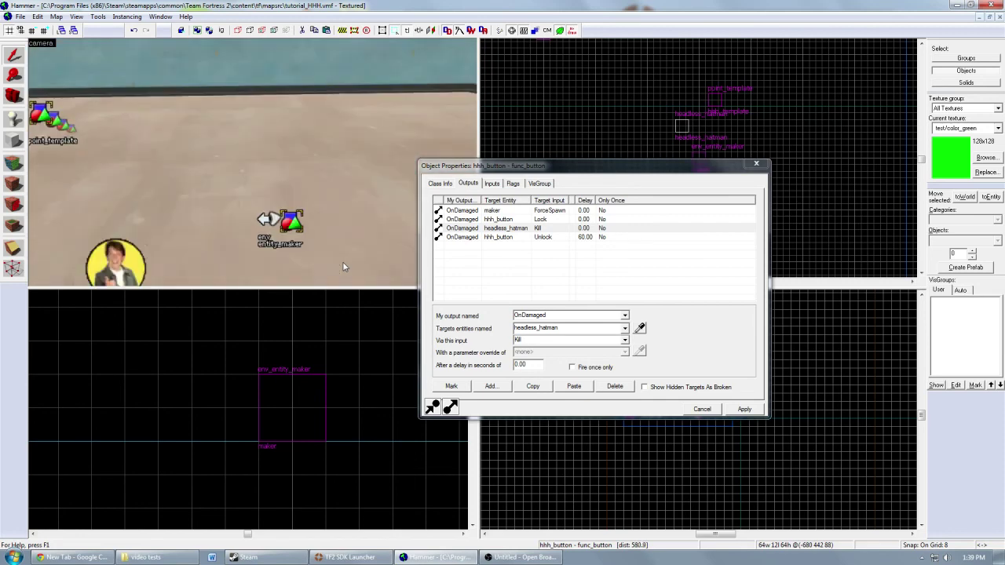
key("s")
key("Up")
key("Left")
key("w")
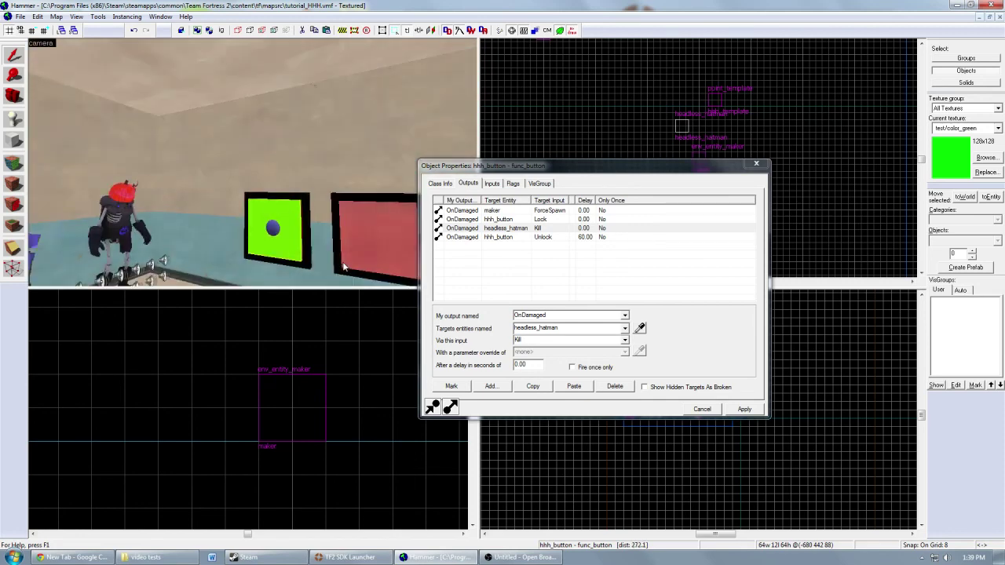
Step: Review the green button's Lock and Unlock outputs that target hhh_button, and close its properties
left_click(503, 219)
left_click(509, 237)
left_click(230, 201)
key("w")
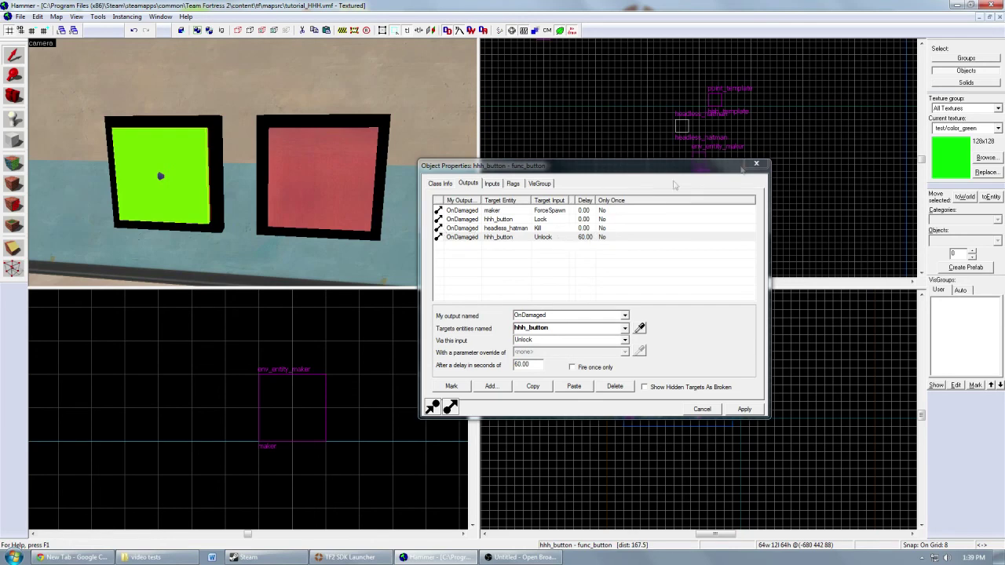
left_click(756, 163)
Step: Inspect the red func_button's OnDamaged output targeting headless_hatman, and close its properties
key("Right")
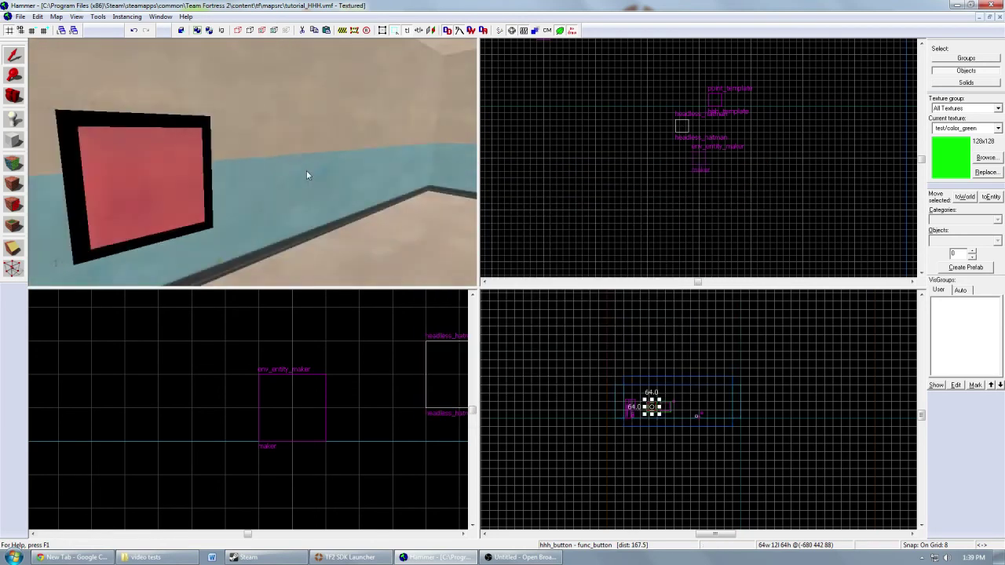
key("w")
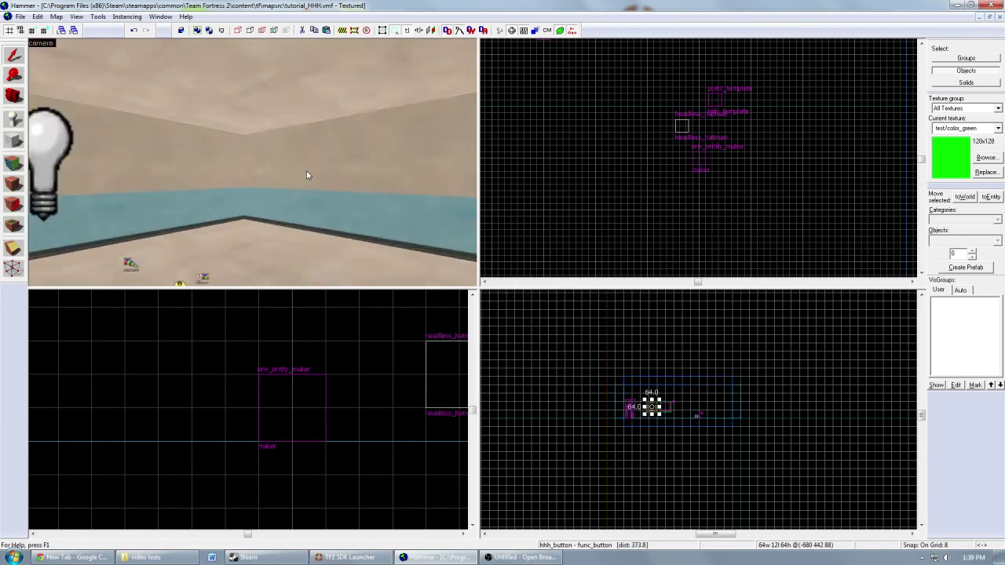
key("w")
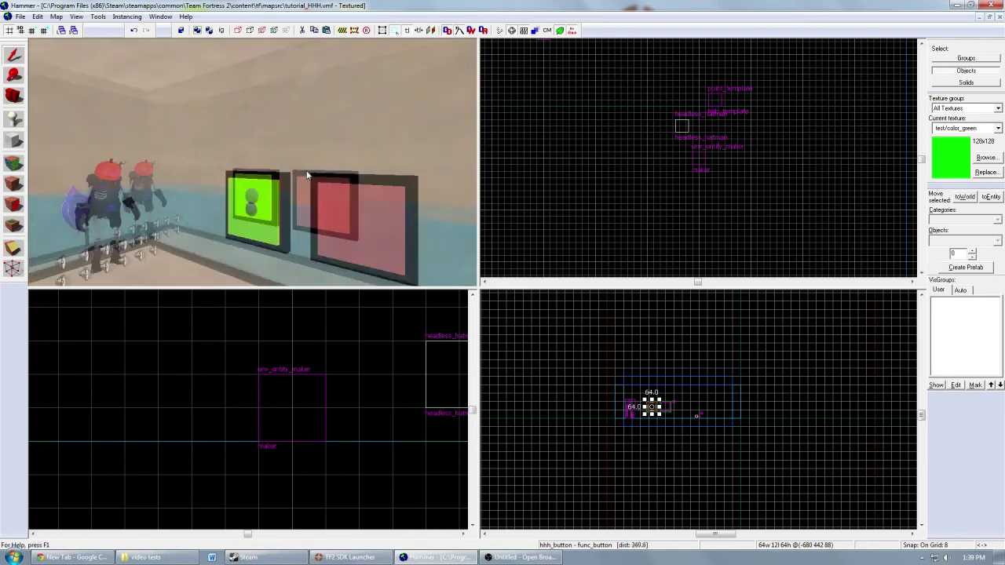
key("w")
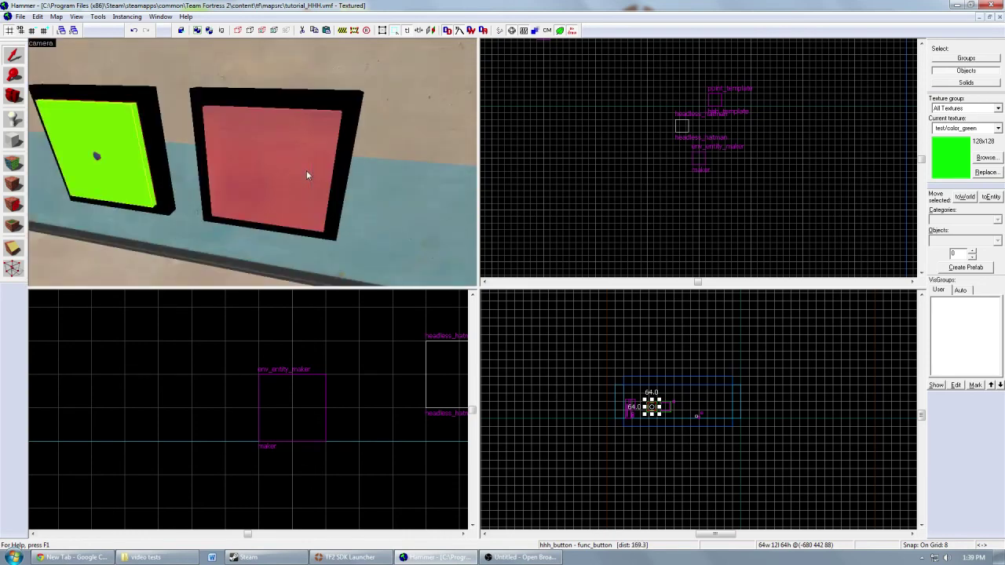
left_click(306, 170)
key("alt+Return")
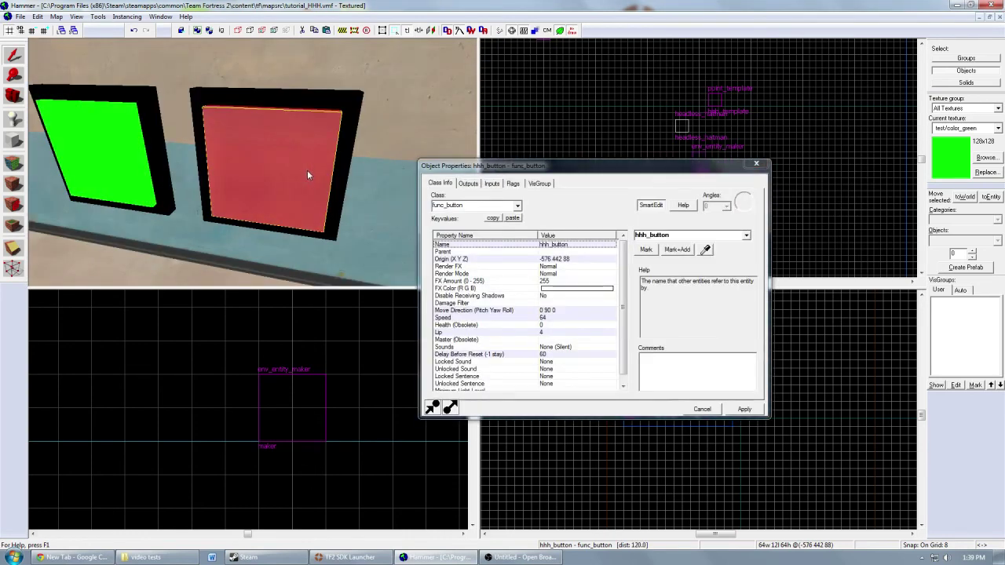
left_click(468, 183)
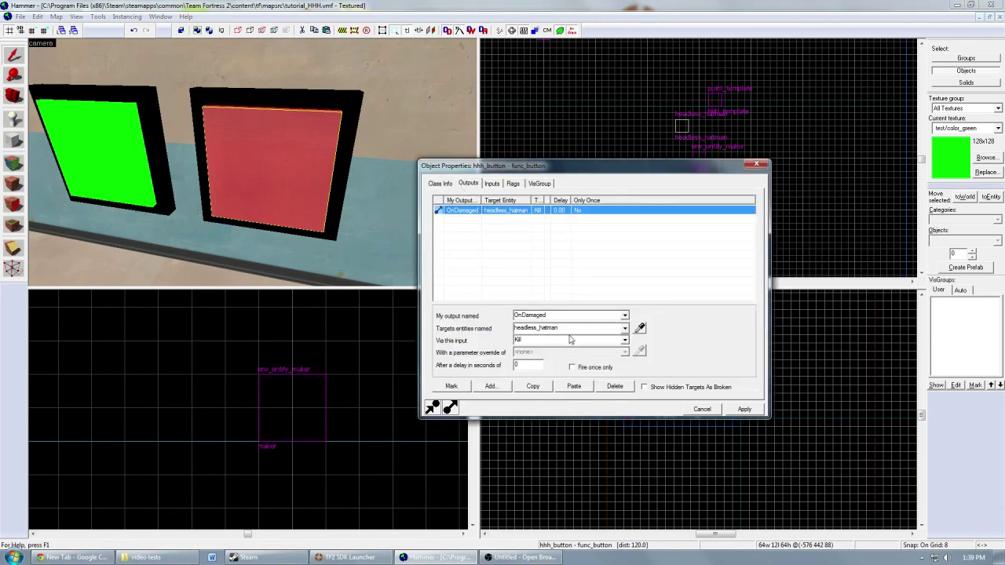
left_click(756, 165)
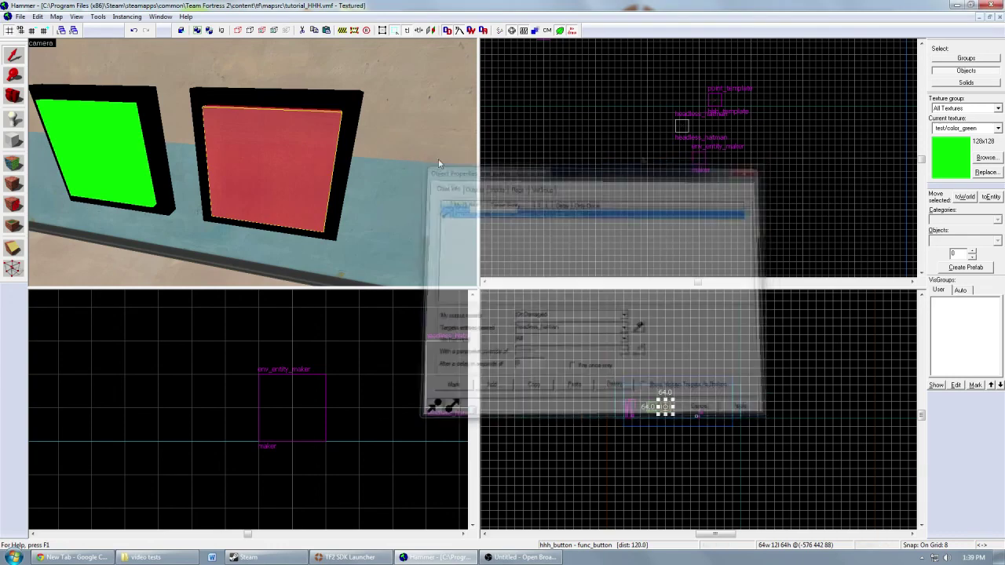
Step: Look over the green and red buttons, the floor entities and the horseman props once more
key("a")
key("w")
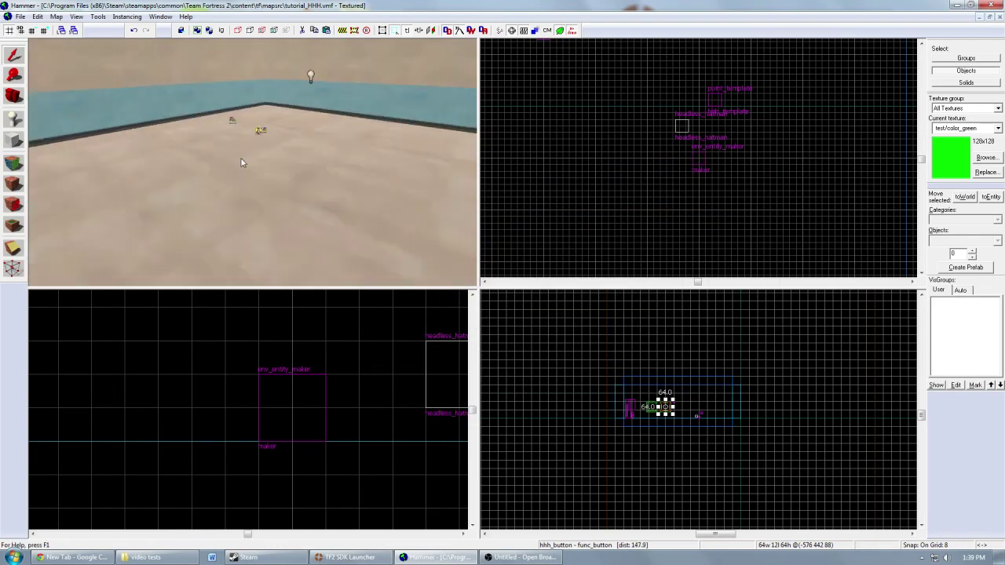
key("s")
key("a")
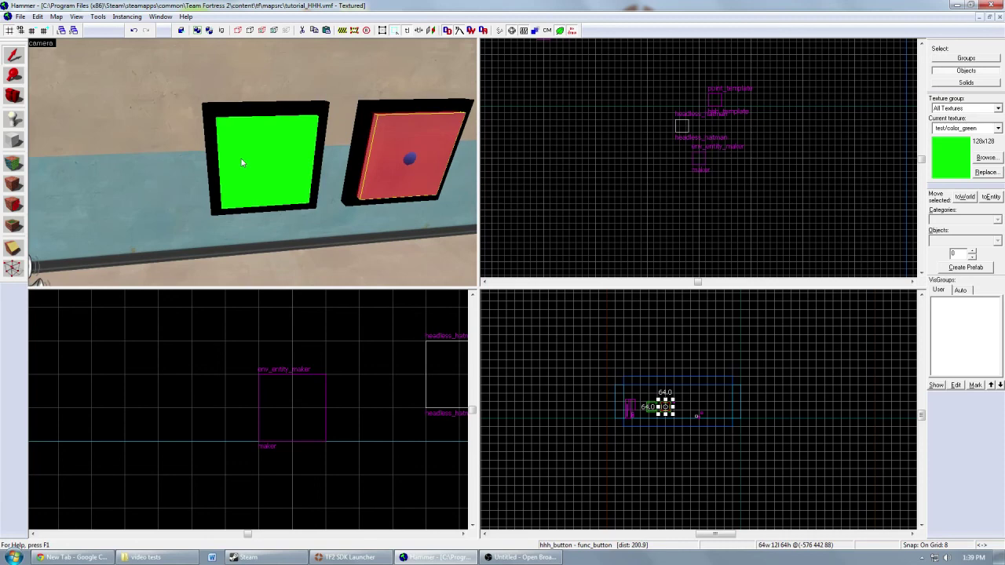
key("a")
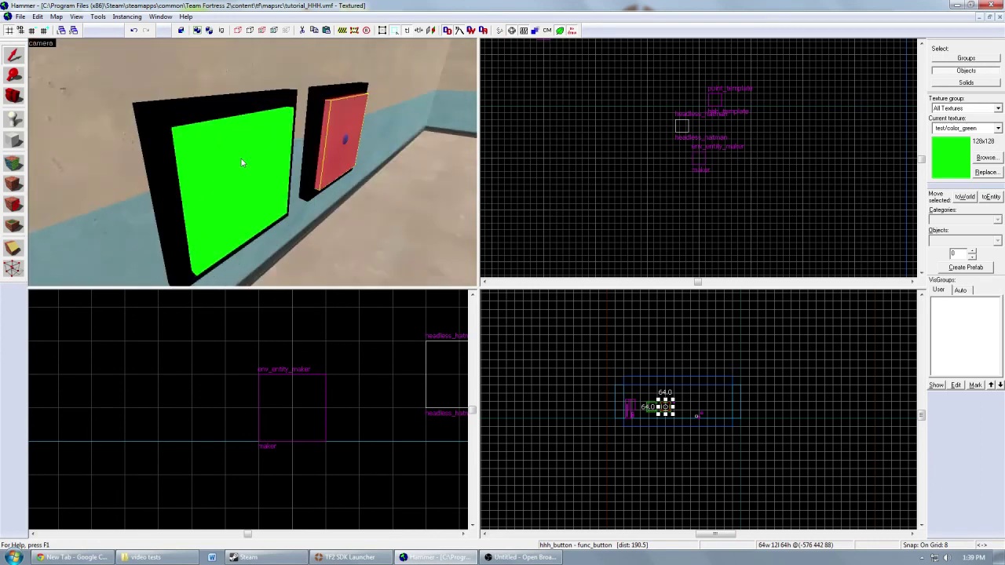
key("d")
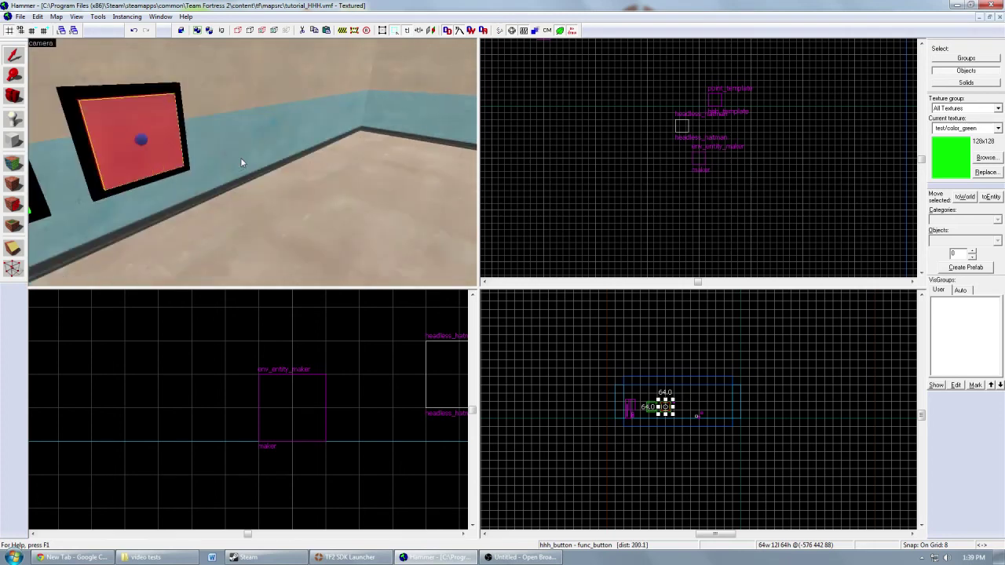
key("s")
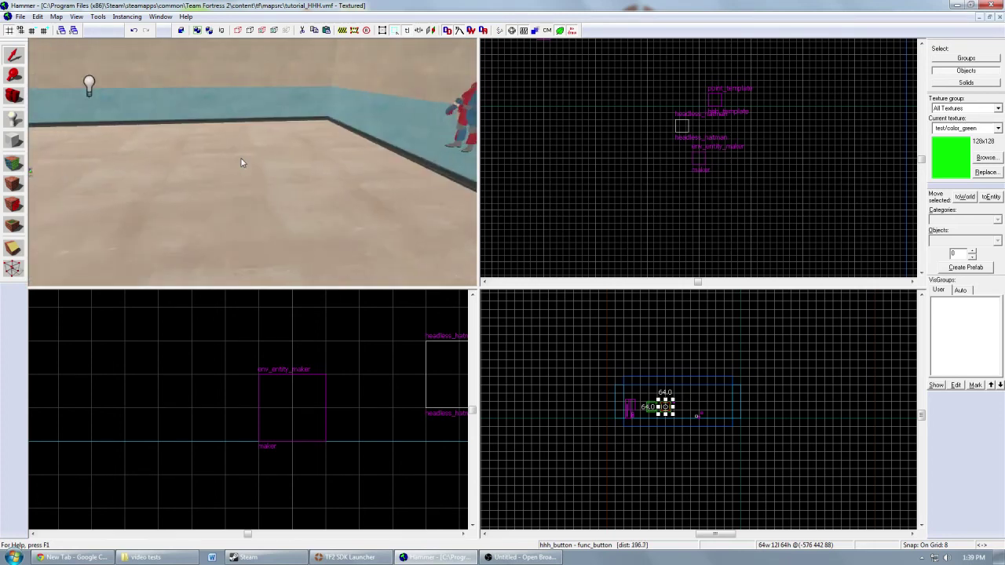
key("w")
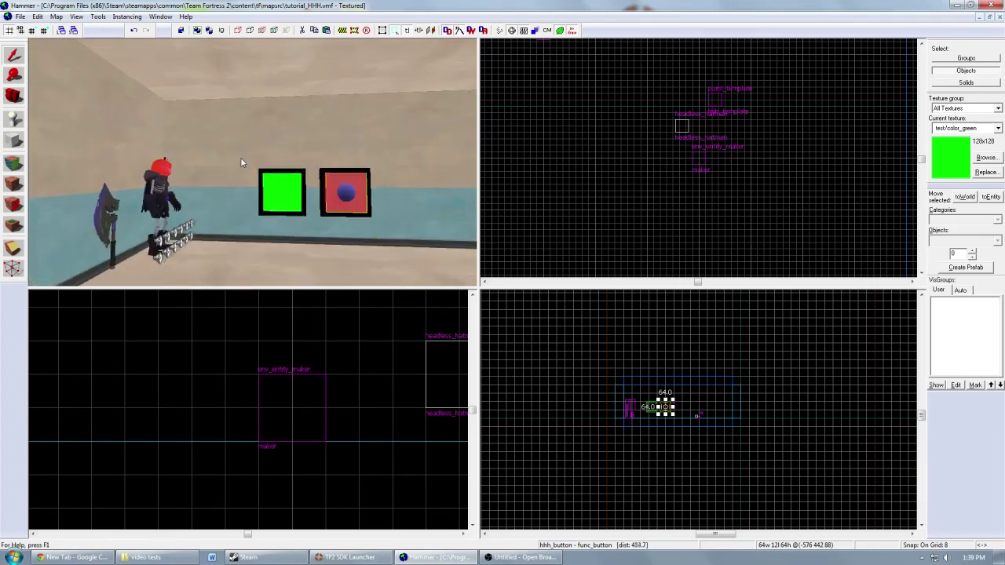
key("z")
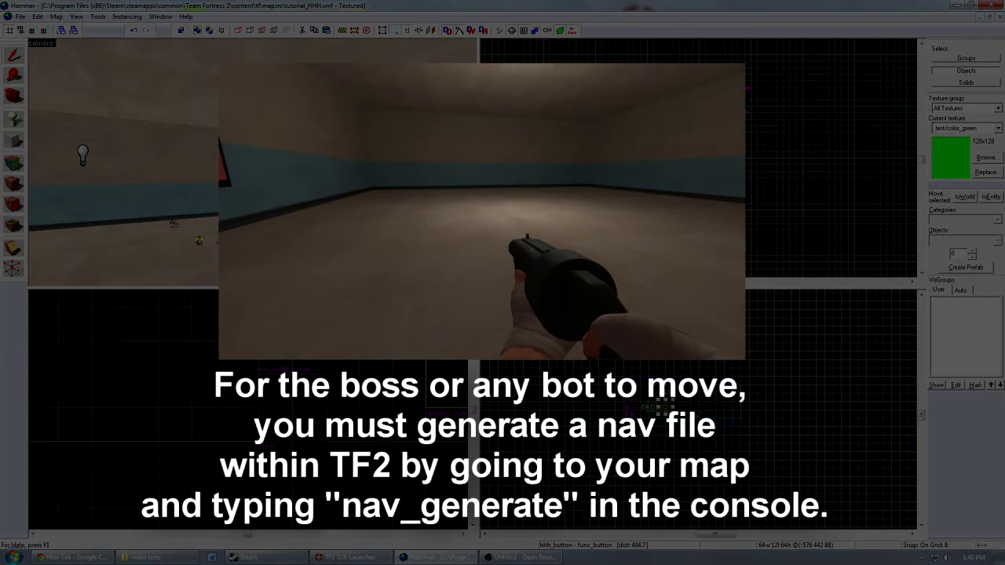
key("Escape")
key("s")
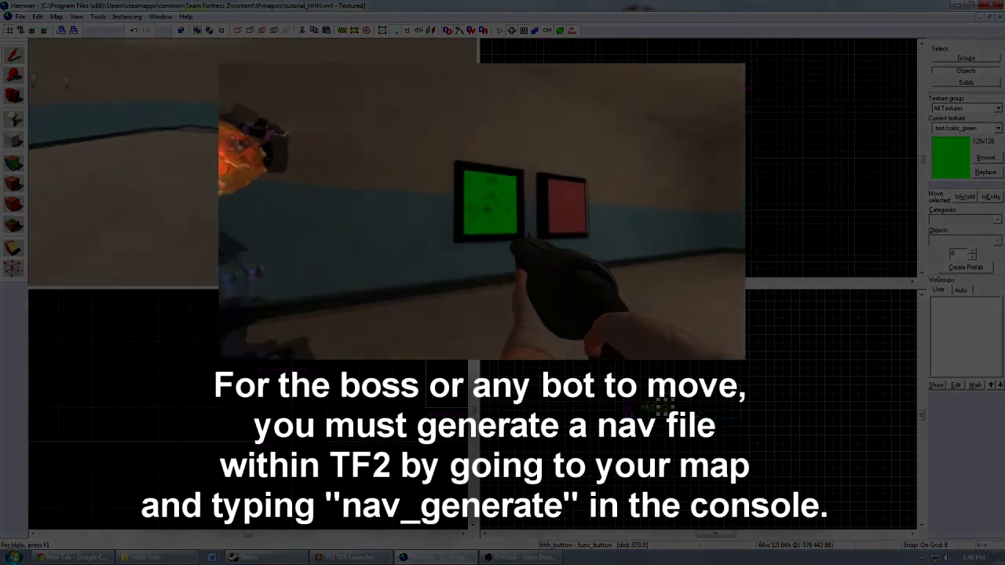
key("w")
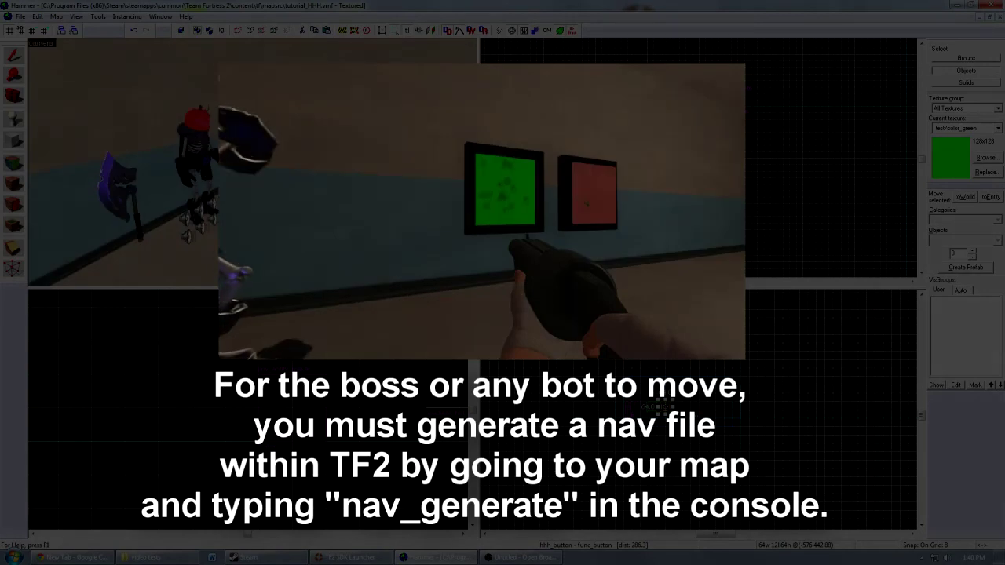